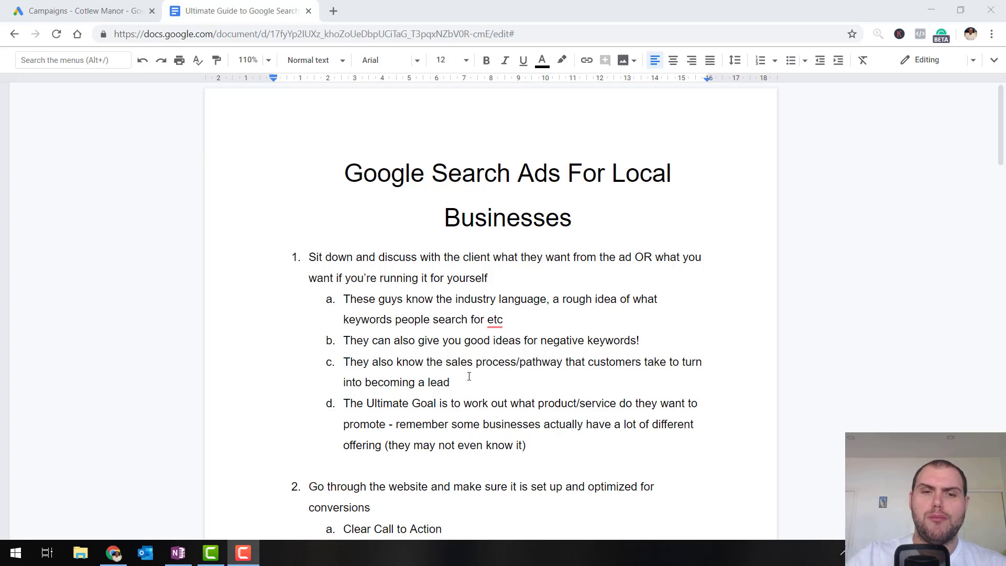
Step: Review the guide's sections on client discussion, website optimization and setting up Google Analytics goals
scroll(469, 376, down, 1)
scroll(550, 383, down, 3)
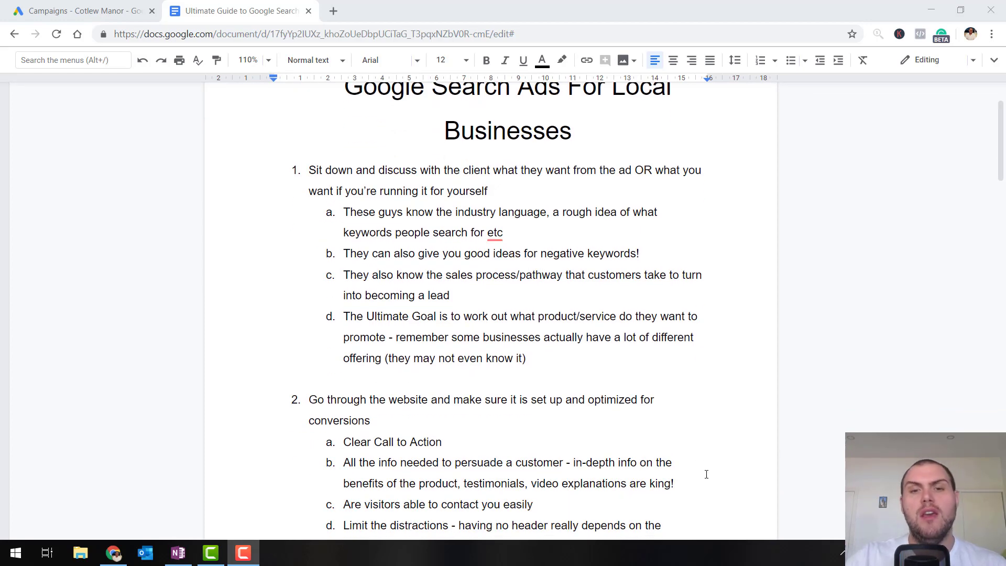
scroll(707, 475, up, 3)
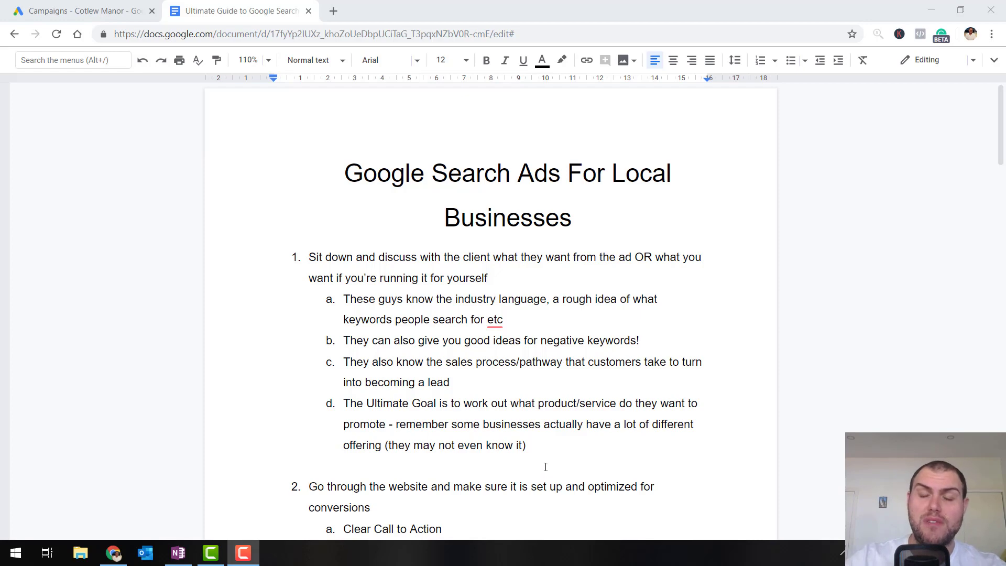
scroll(546, 466, down, 5)
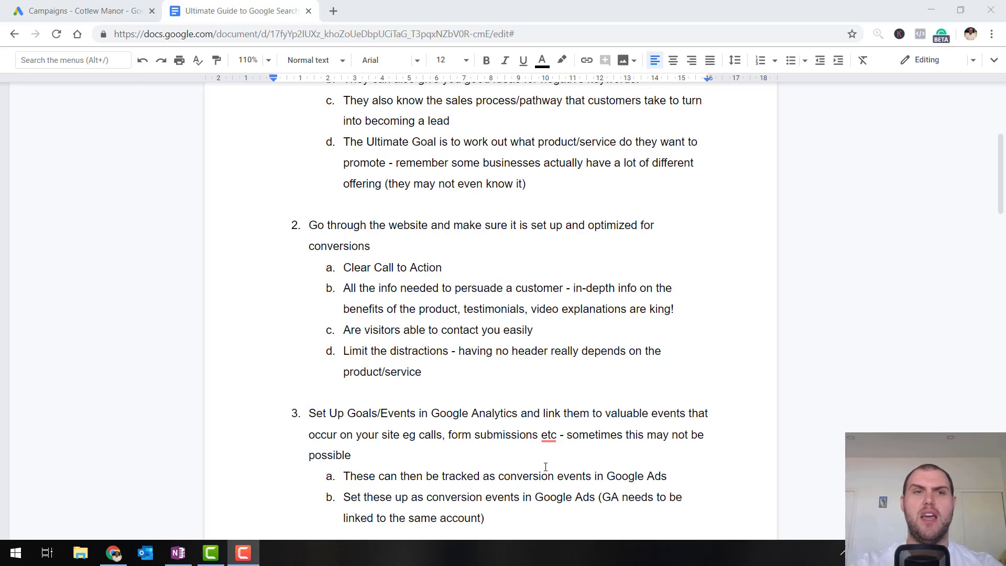
scroll(537, 381, down, 3)
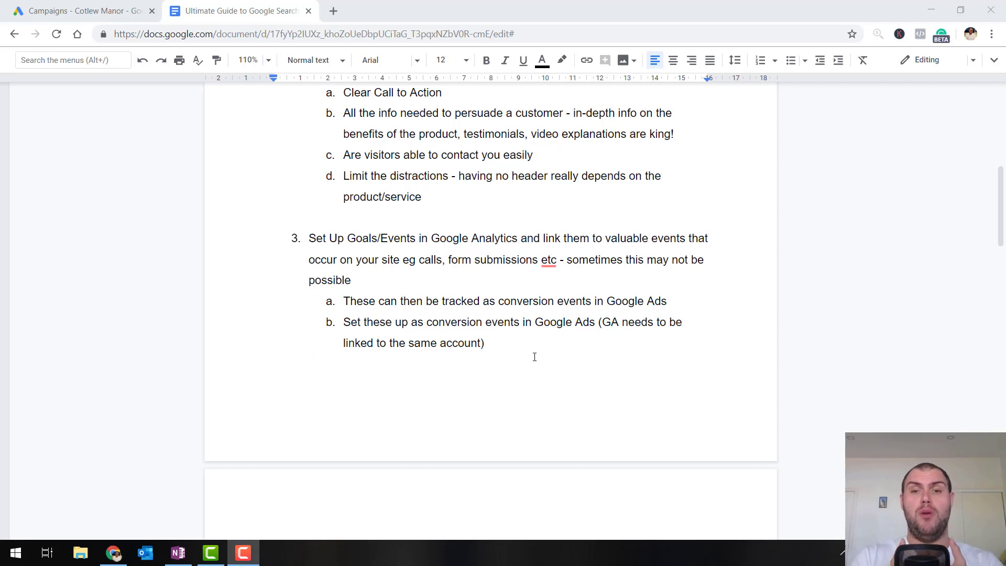
scroll(535, 357, down, 2)
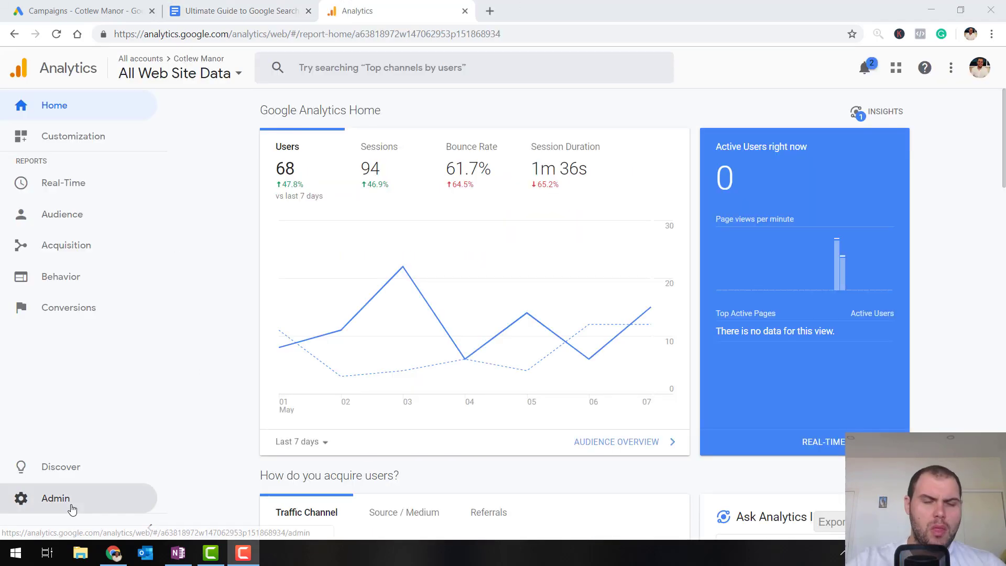
Step: In Google Analytics, start a new goal for the All Web Site Data view and look through the goal templates
click(72, 509)
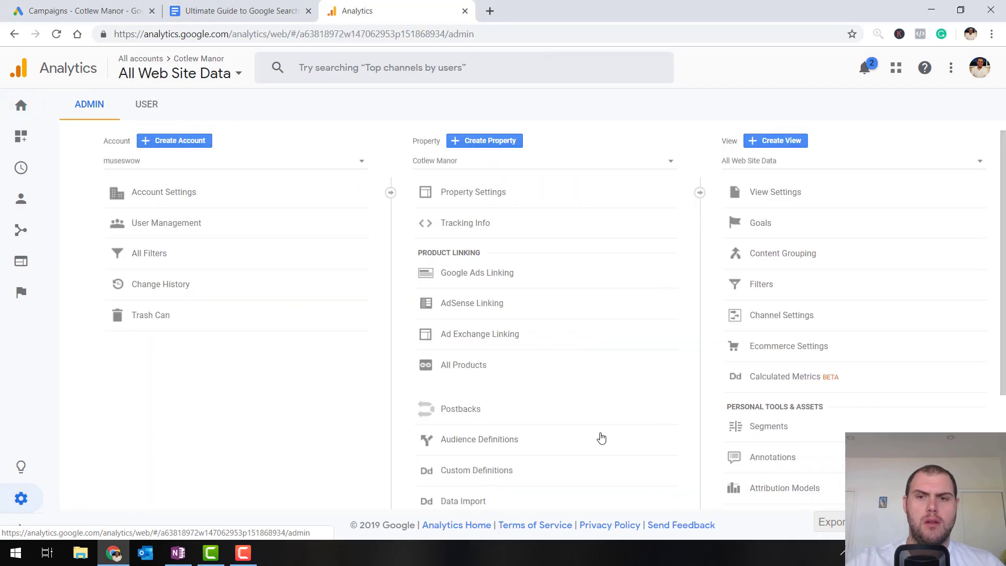
click(771, 222)
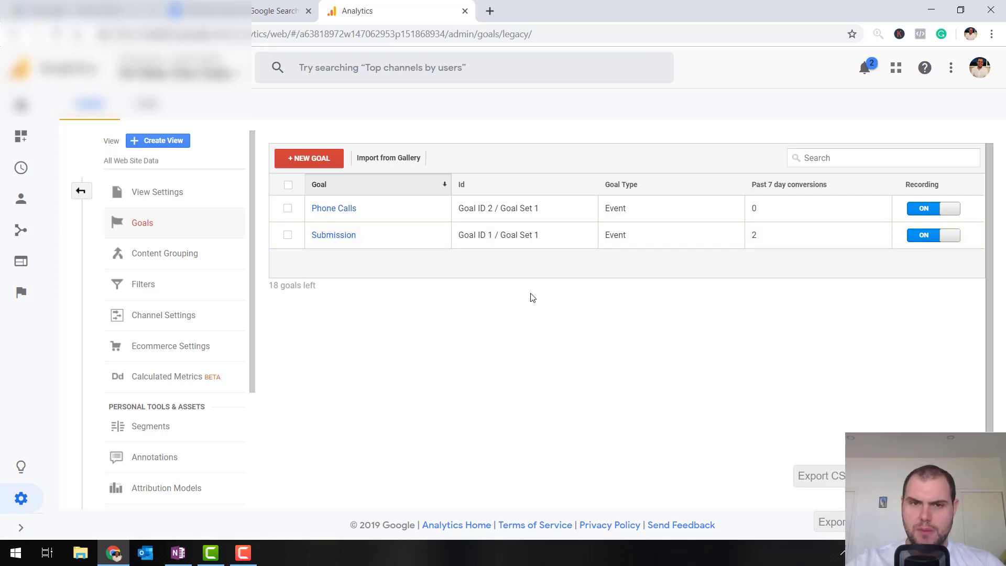
click(334, 163)
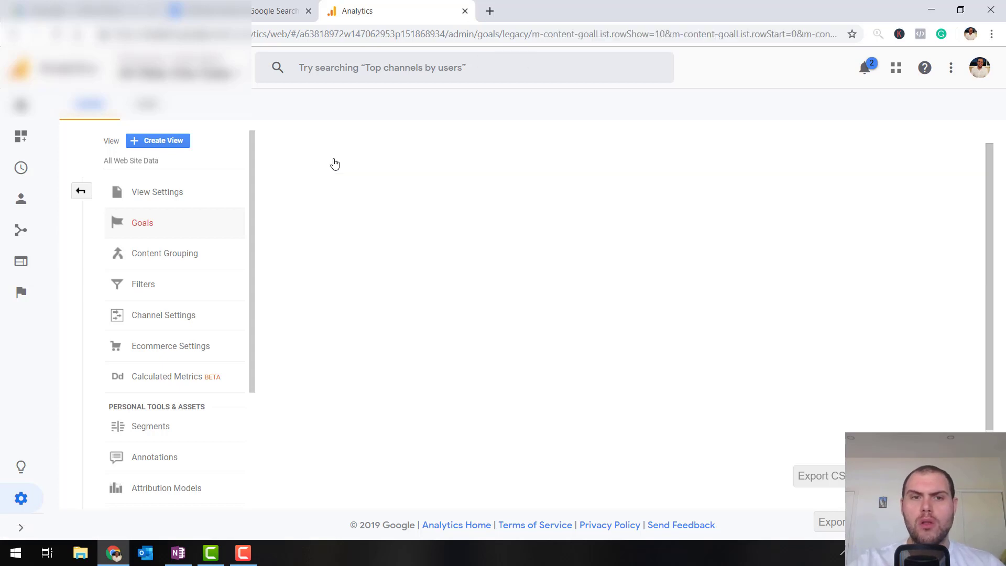
scroll(755, 361, down, 3)
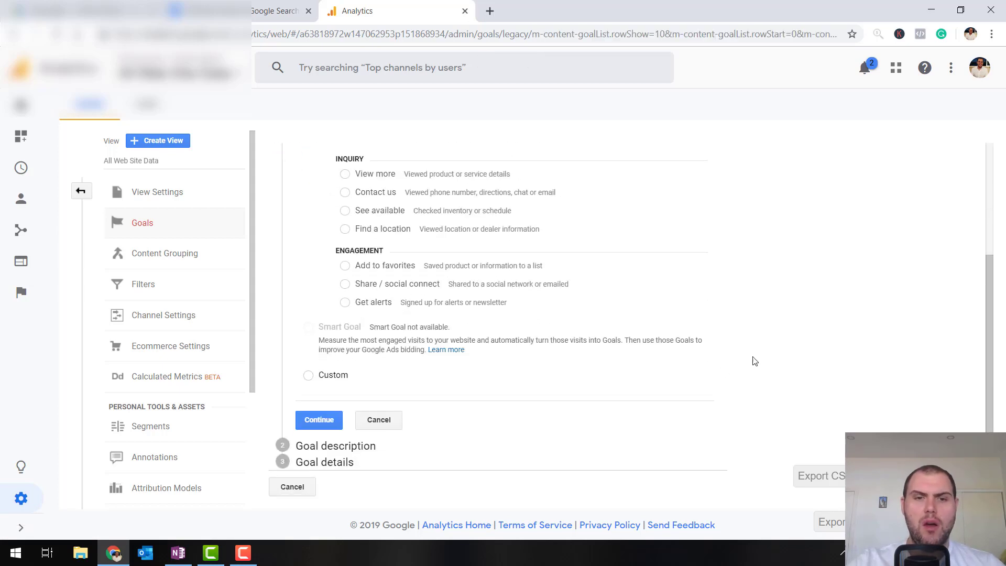
scroll(454, 355, up, 3)
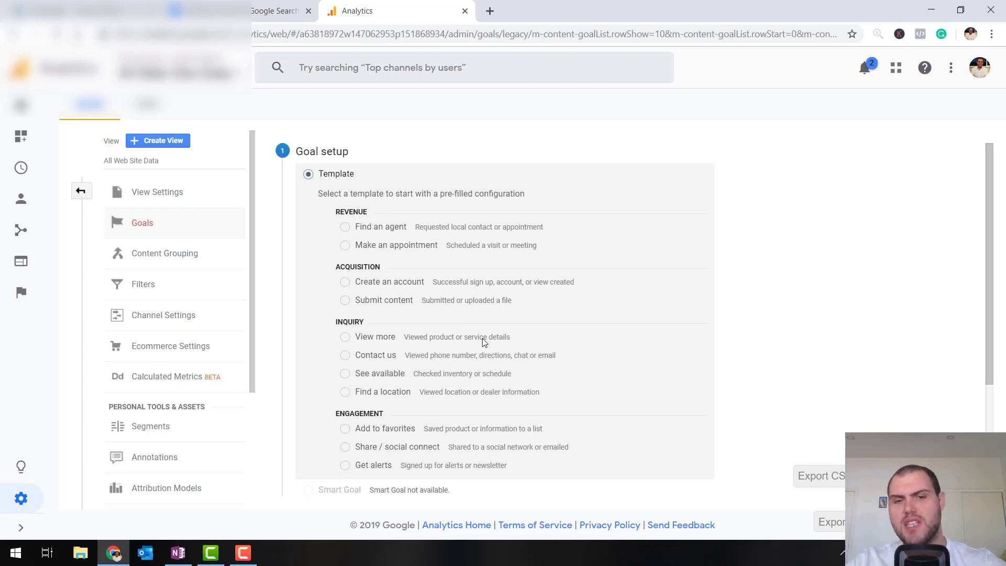
scroll(418, 348, down, 2)
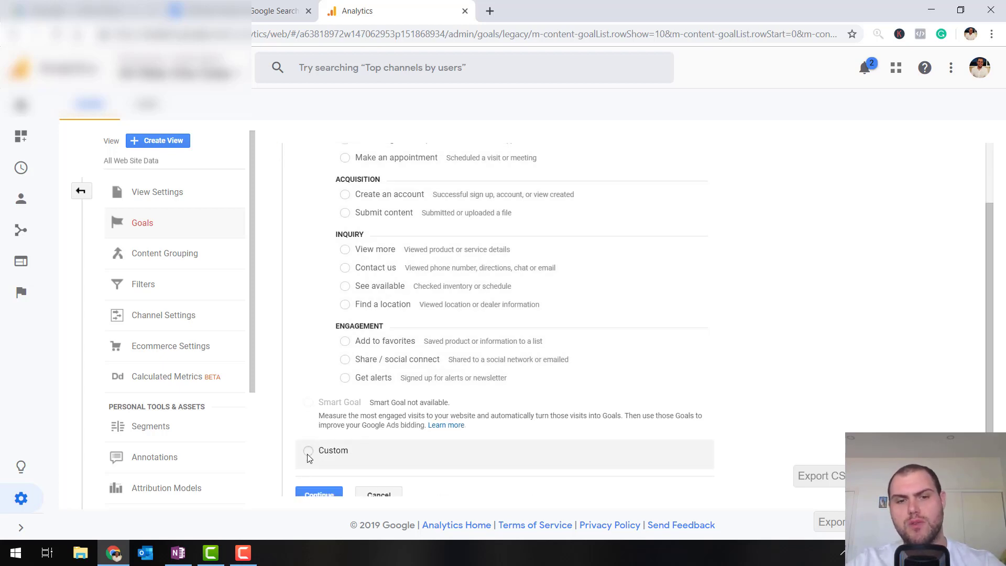
Step: Draft a custom goal of type Destination named Thank You, then leave the goal setup without saving
click(308, 452)
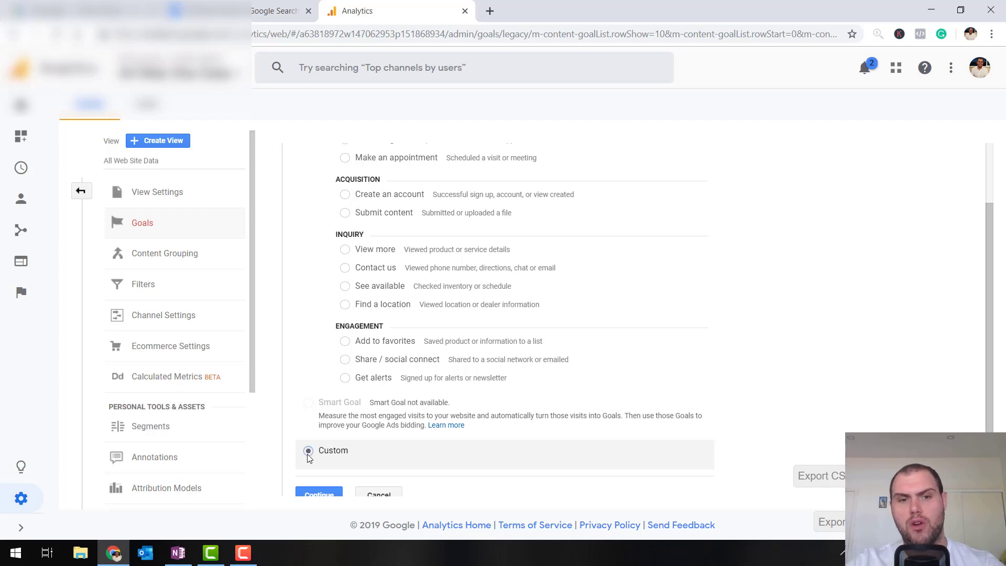
click(318, 494)
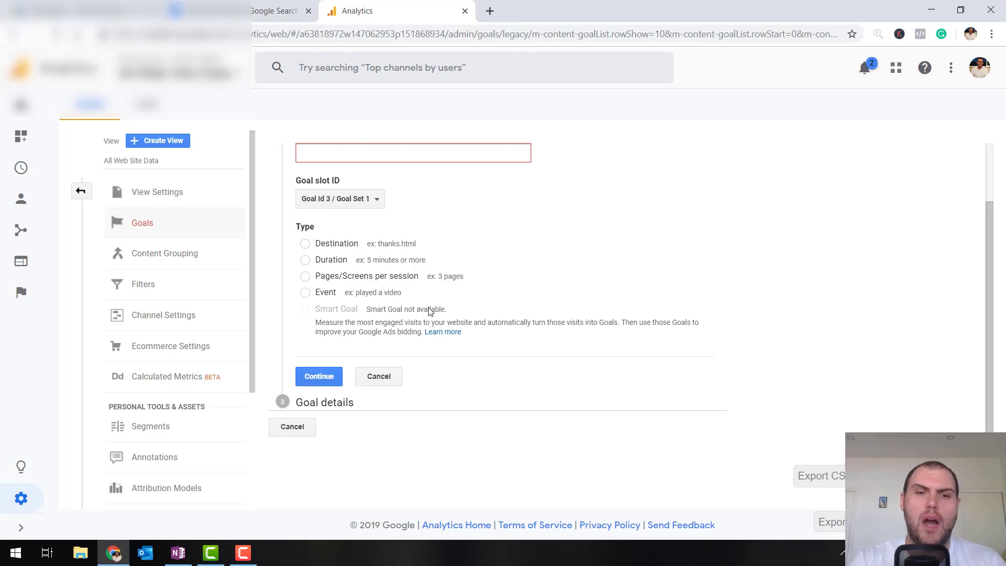
click(303, 243)
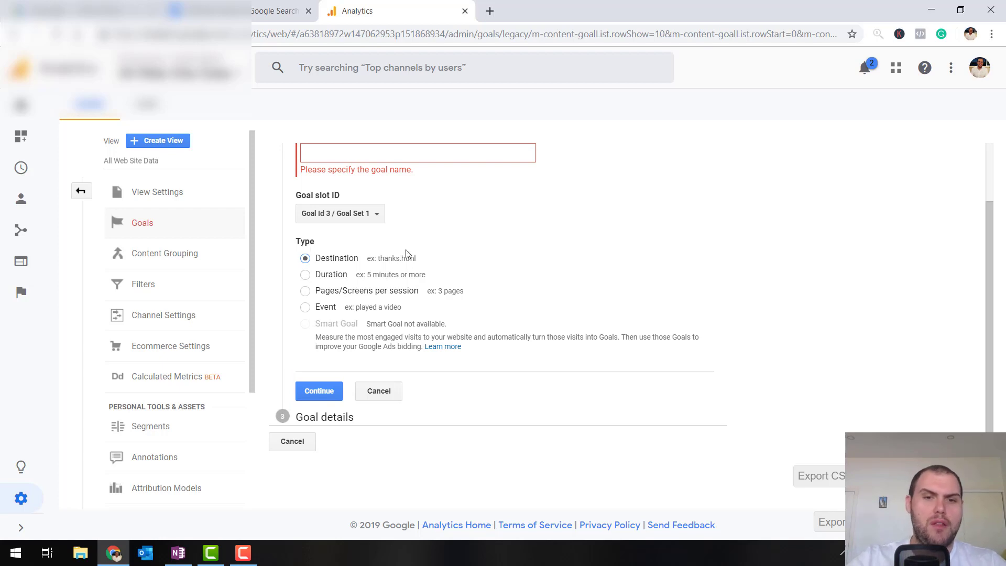
click(338, 149)
text(Thank You)
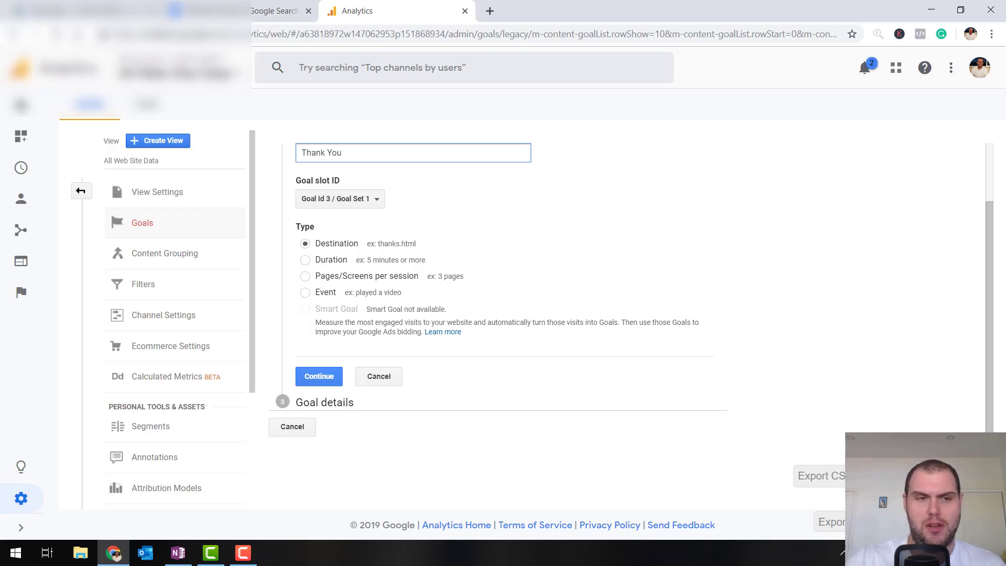
click(77, 194)
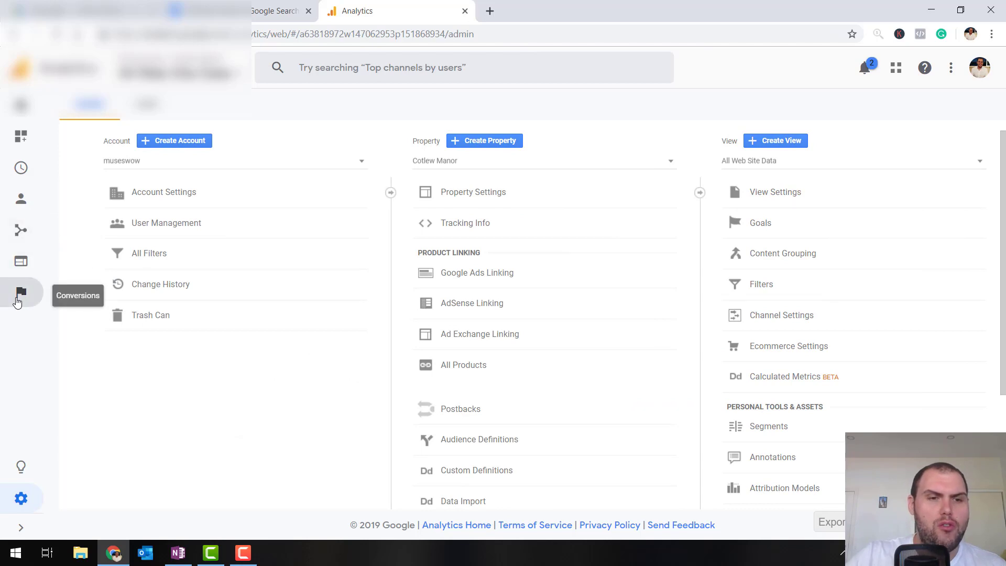
Step: View the Goals Overview report under Conversions, including the completions per goal and goal completion location
click(18, 300)
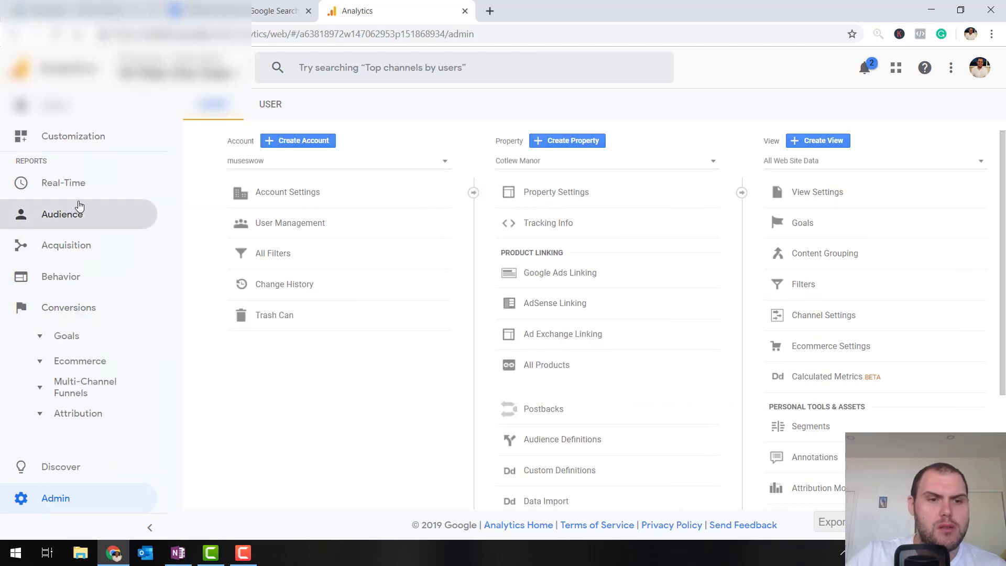
click(68, 337)
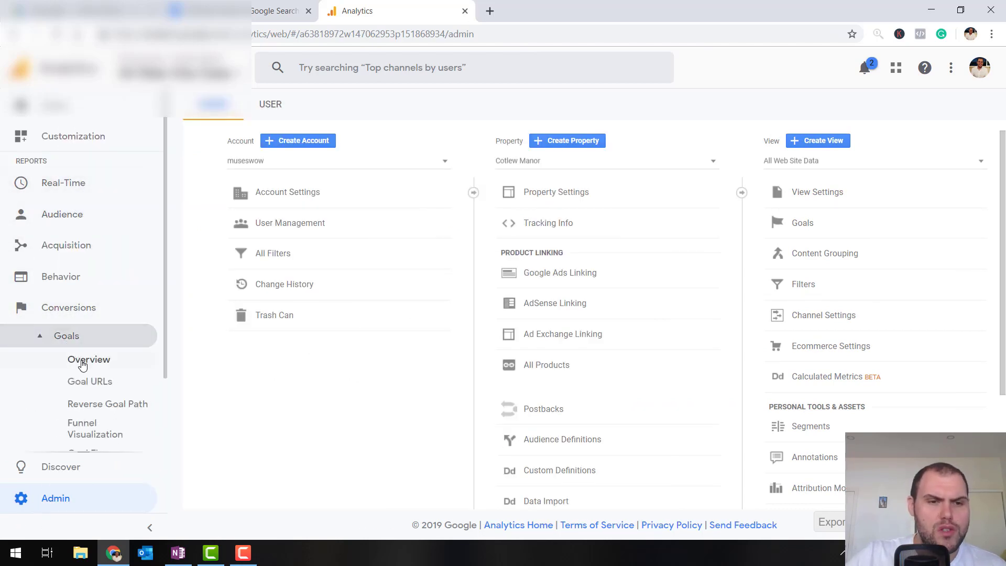
click(82, 362)
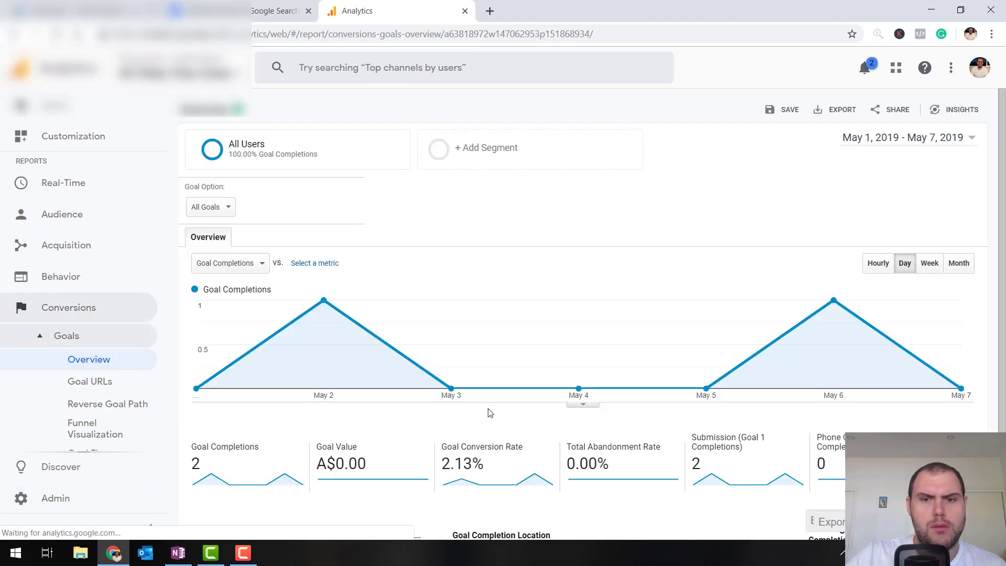
scroll(488, 414, down, 2)
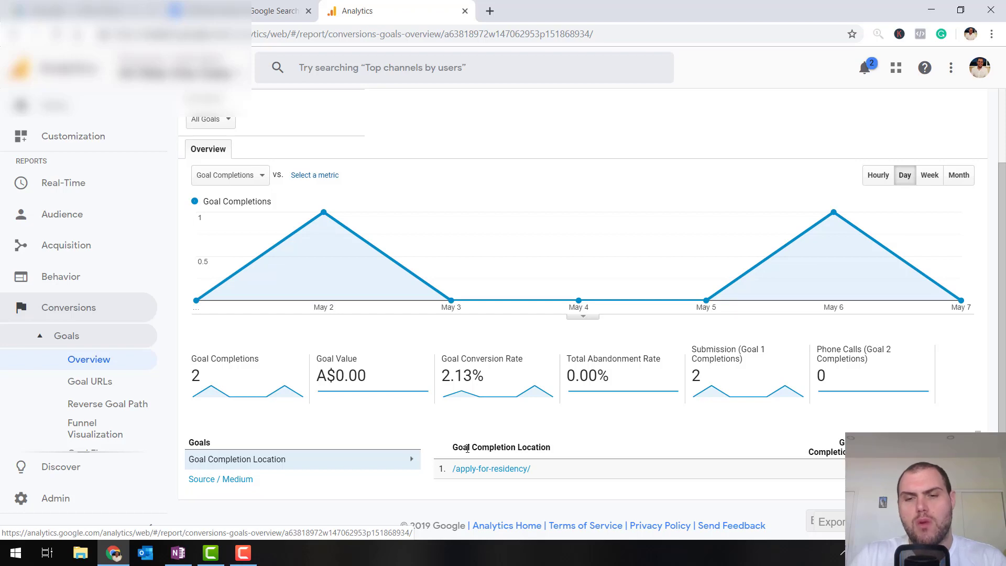
Step: View the Real-Time Overview report, including pageviews, referrals, active pages and locations
click(94, 190)
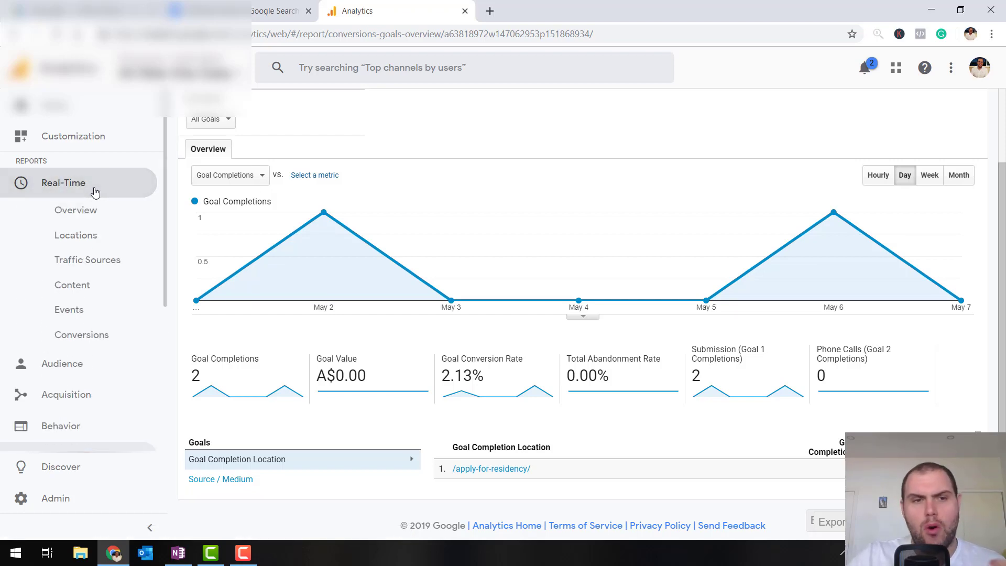
click(93, 216)
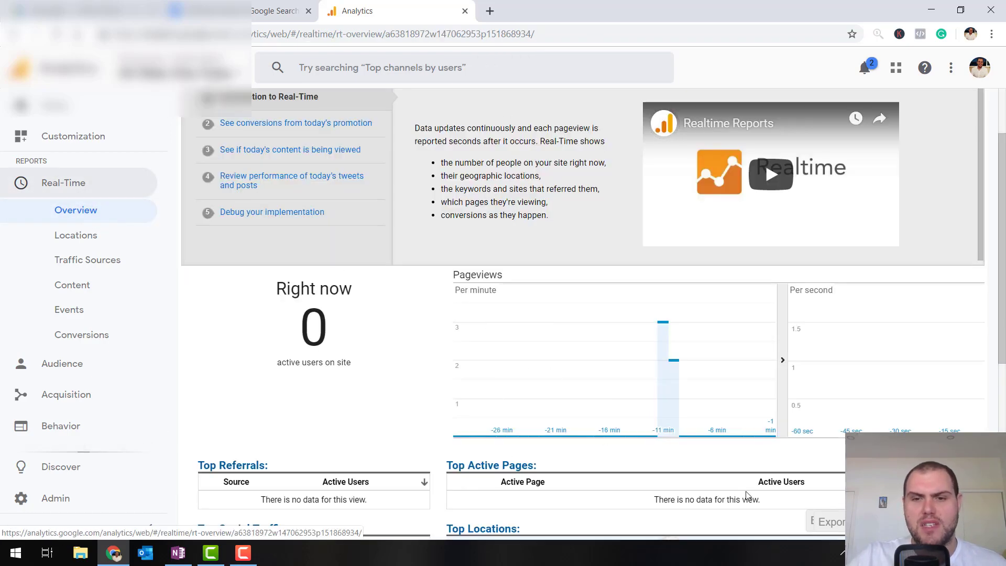
mouse_move(673, 391)
scroll(664, 386, down, 3)
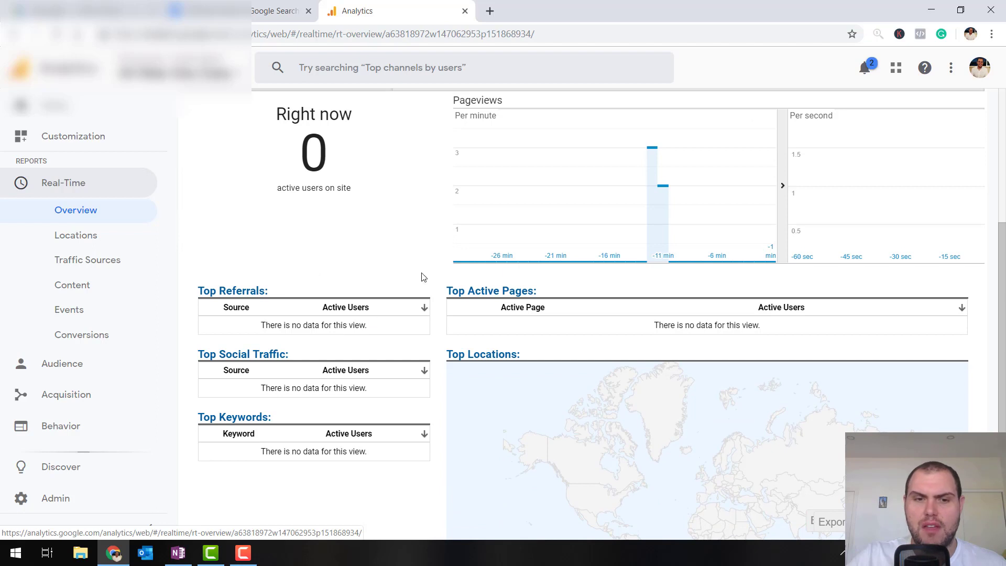
Step: Close Google Analytics and read the Keyword Research section of the guide in Google Docs
click(466, 11)
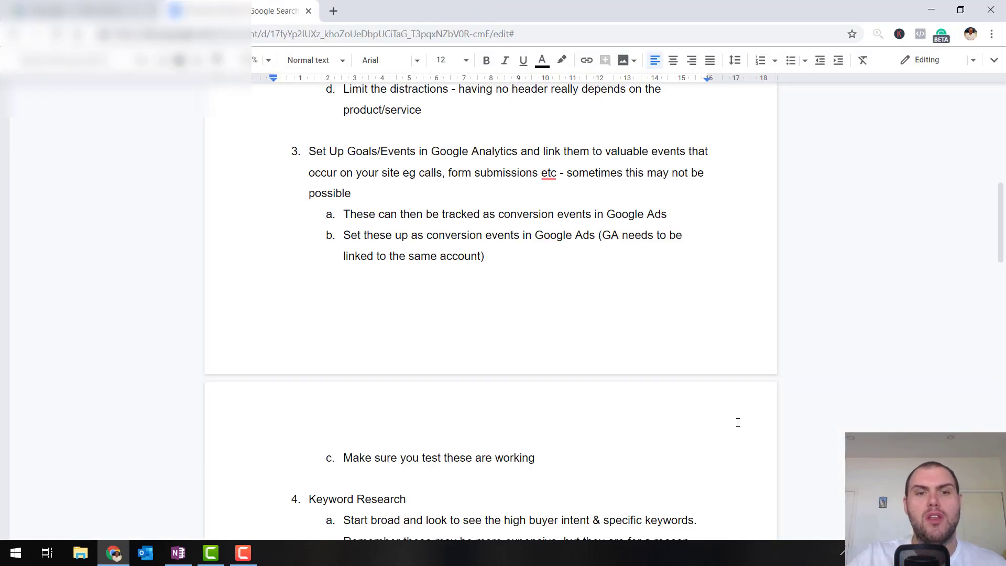
scroll(738, 422, down, 5)
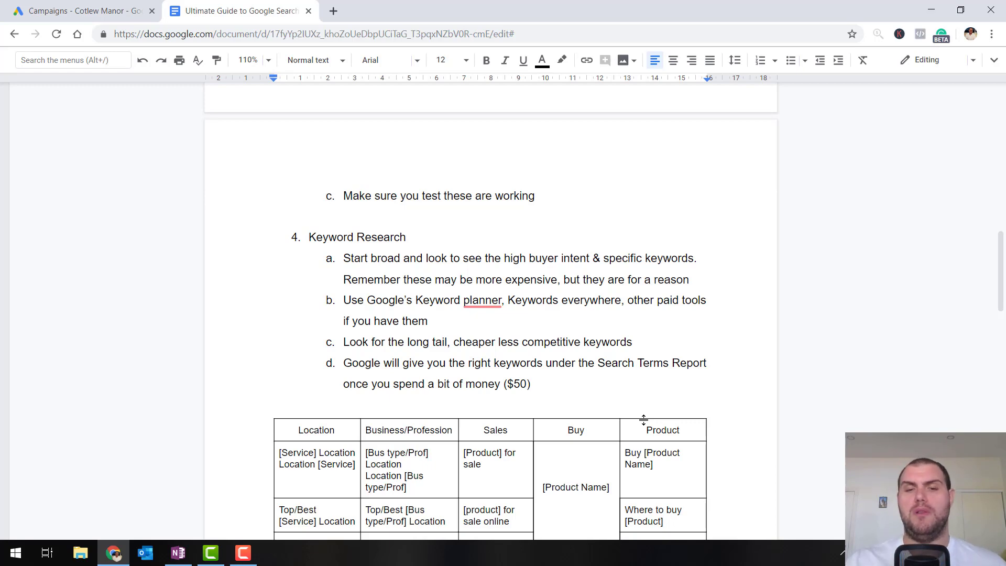
scroll(645, 416, down, 3)
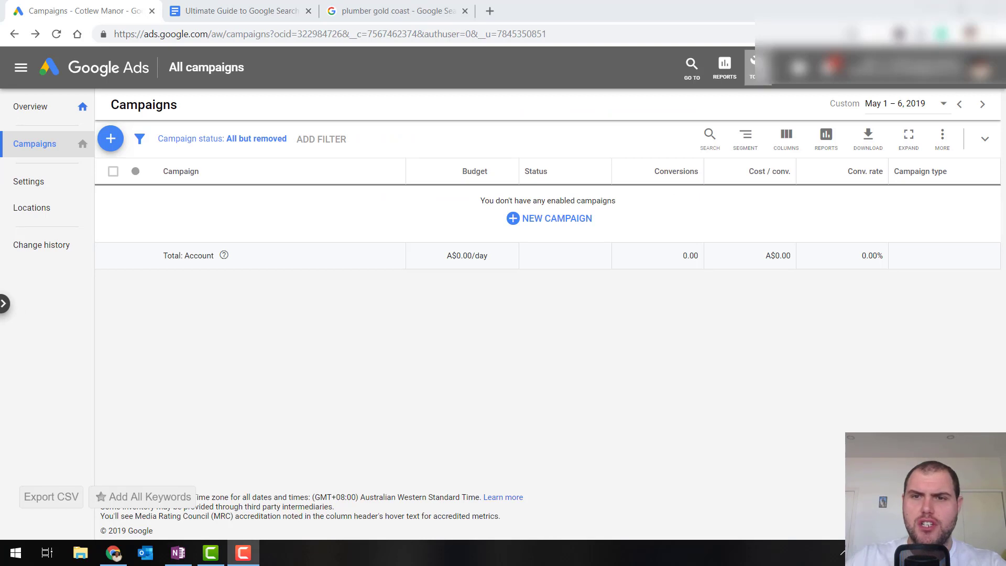
Step: In Google Ads, open Keyword Planner and examine the low and high top-of-page bids for "plumber gold coast"
click(755, 67)
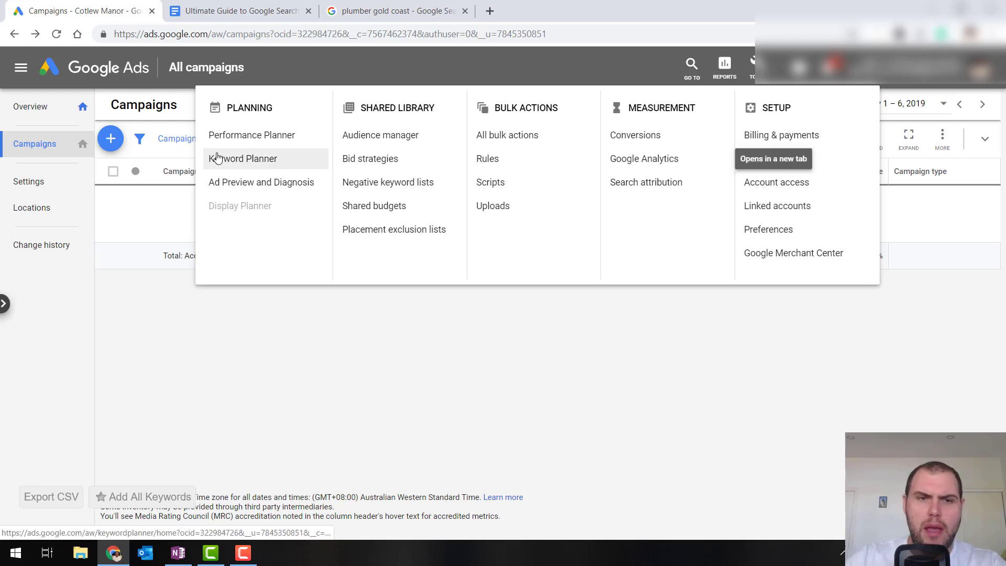
click(262, 166)
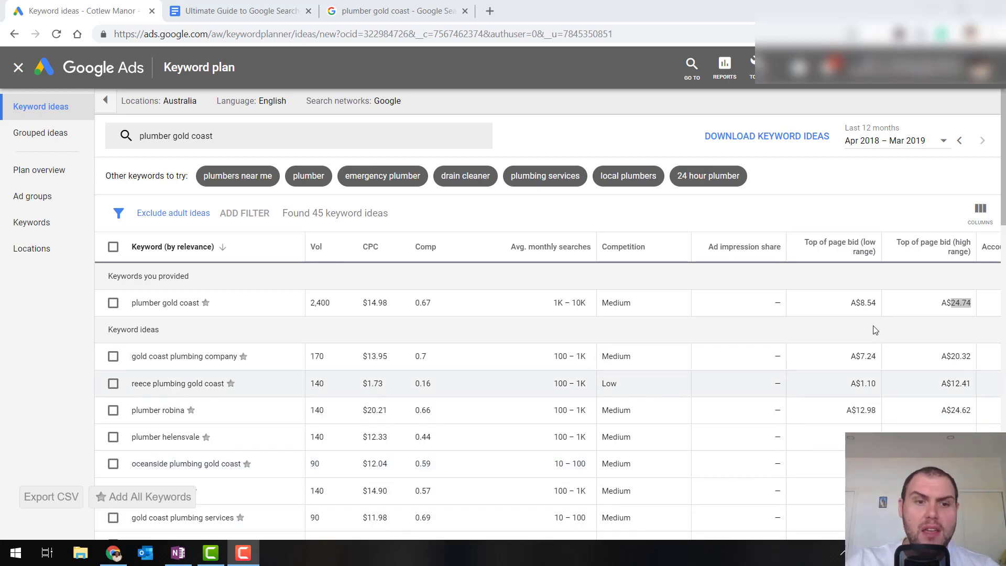
mouse_move(839, 250)
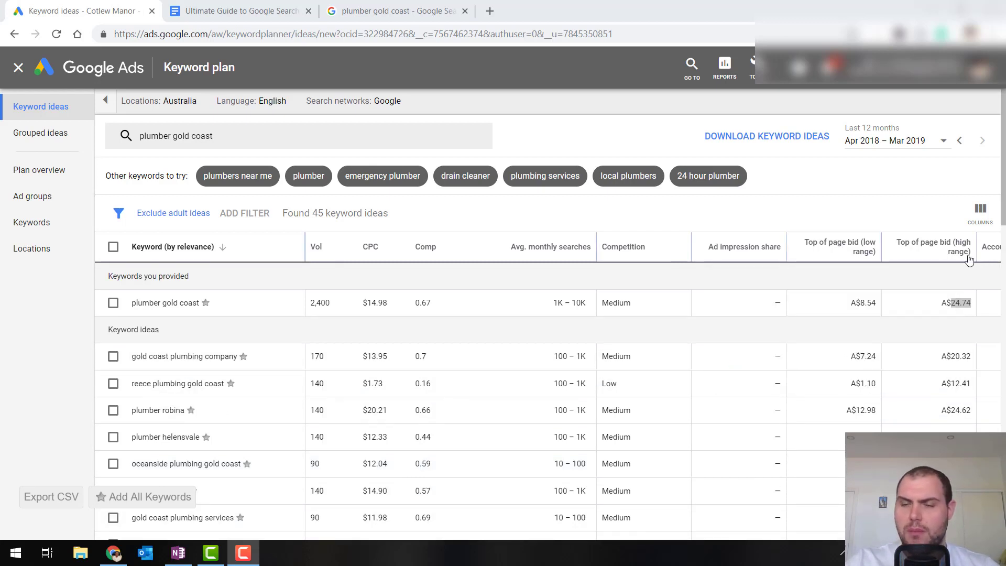
mouse_move(966, 254)
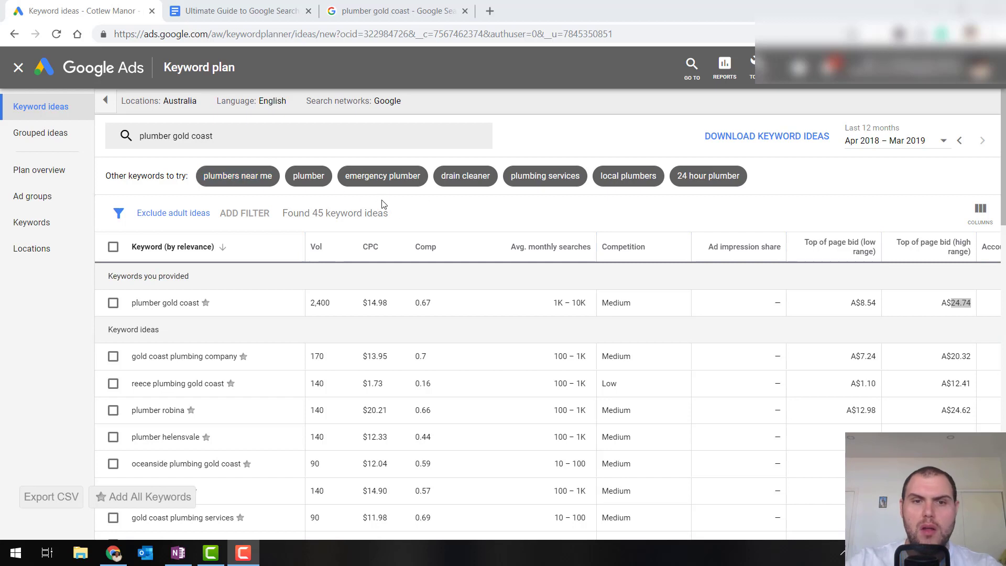
Step: Replace the planner's search term with the suggested "24 hour plumber" and look through its keyword ideas
click(708, 183)
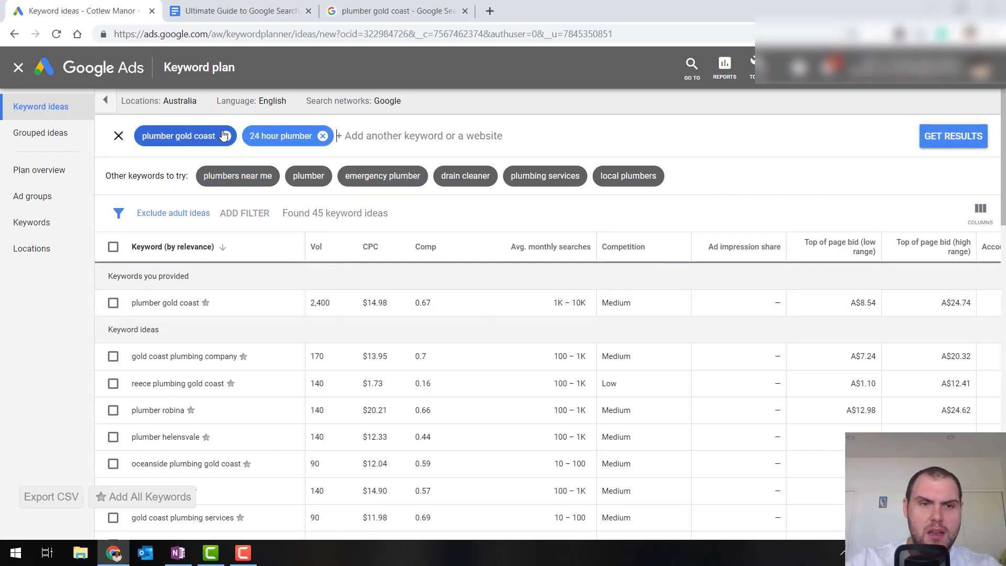
click(224, 136)
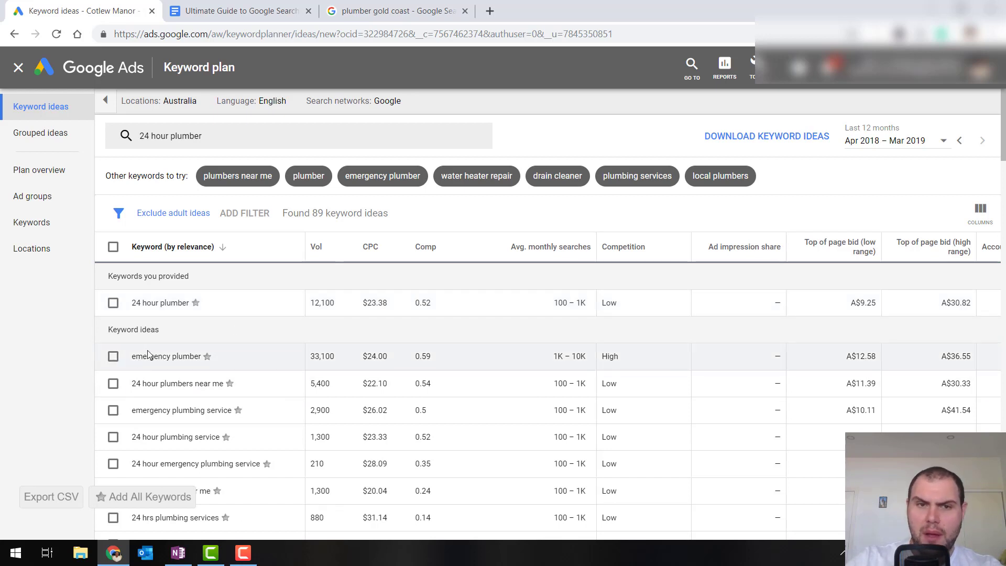
triple_click(180, 380)
scroll(273, 440, down, 2)
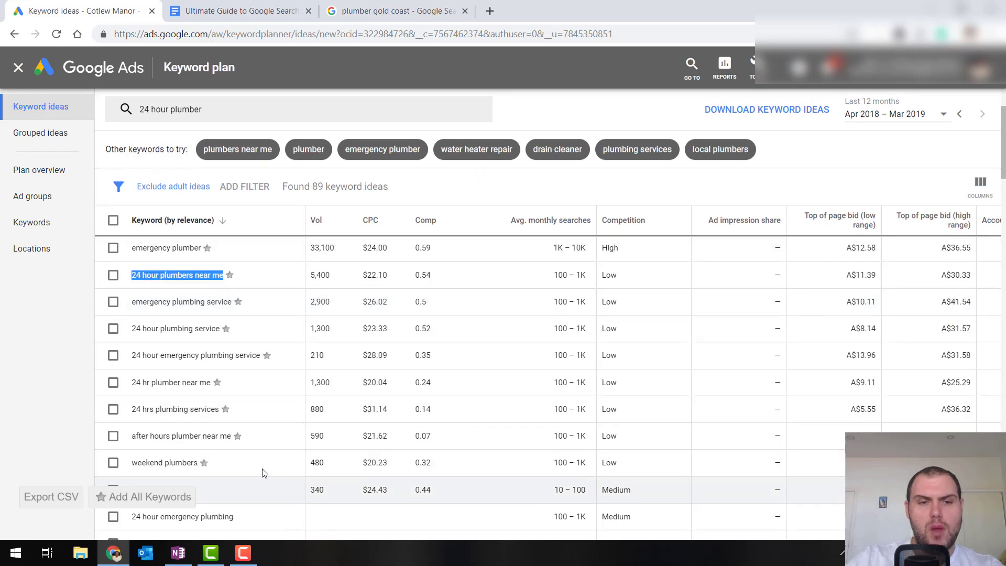
scroll(315, 498, up, 2)
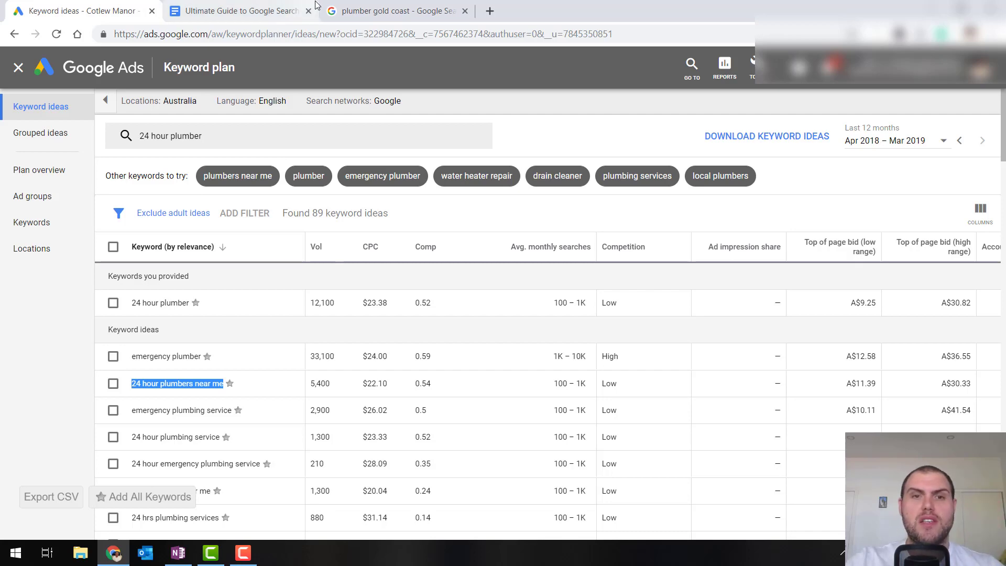
Step: Switch to the Google results for "plumber gold coast" and examine the suggested searches, related keywords and monthly search volume
click(393, 10)
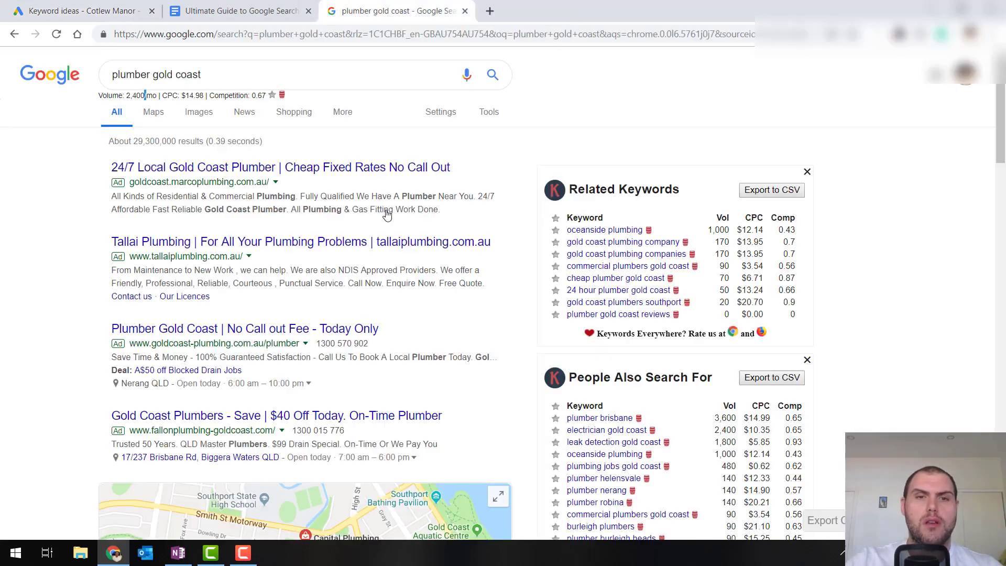
click(223, 78)
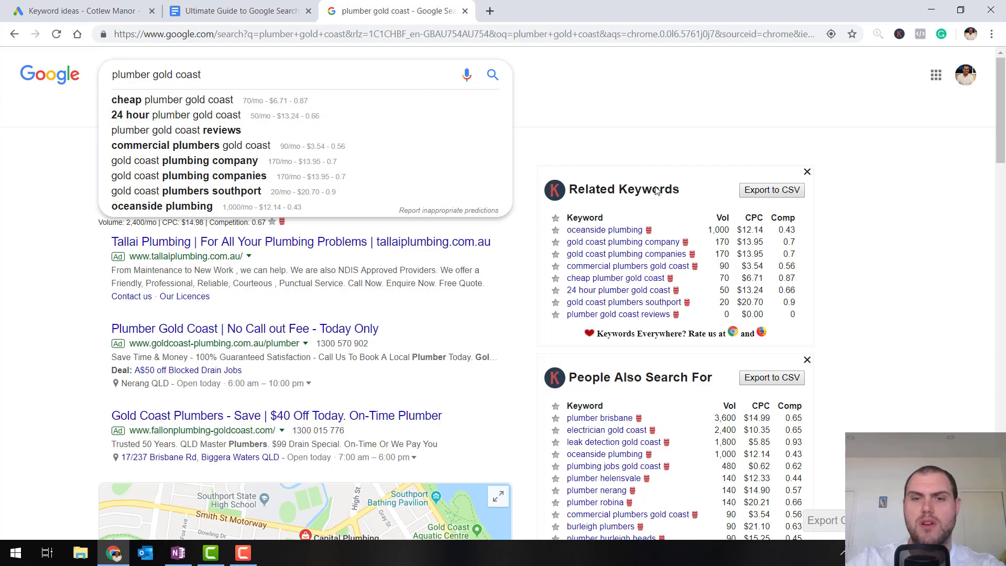
click(726, 112)
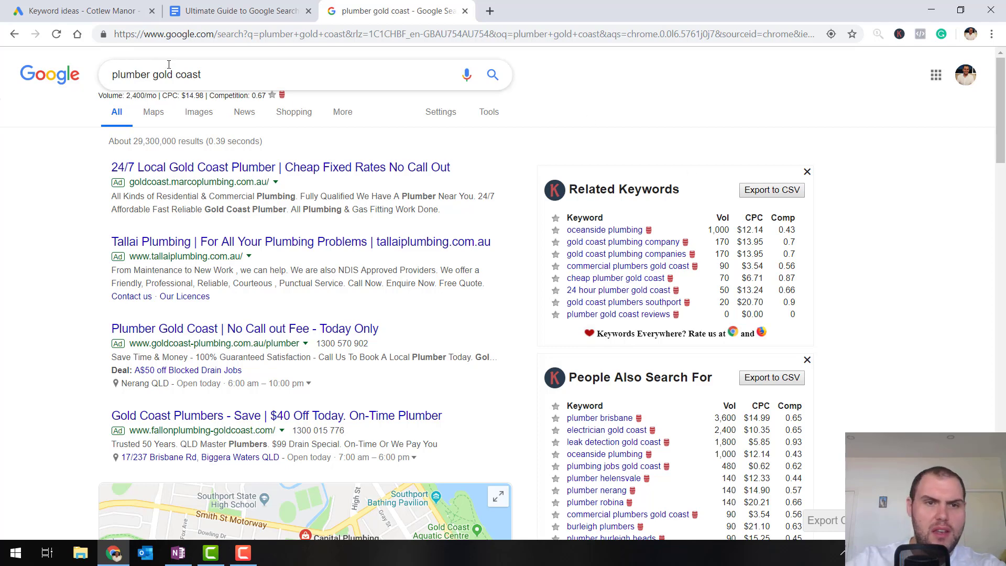
double_click(140, 95)
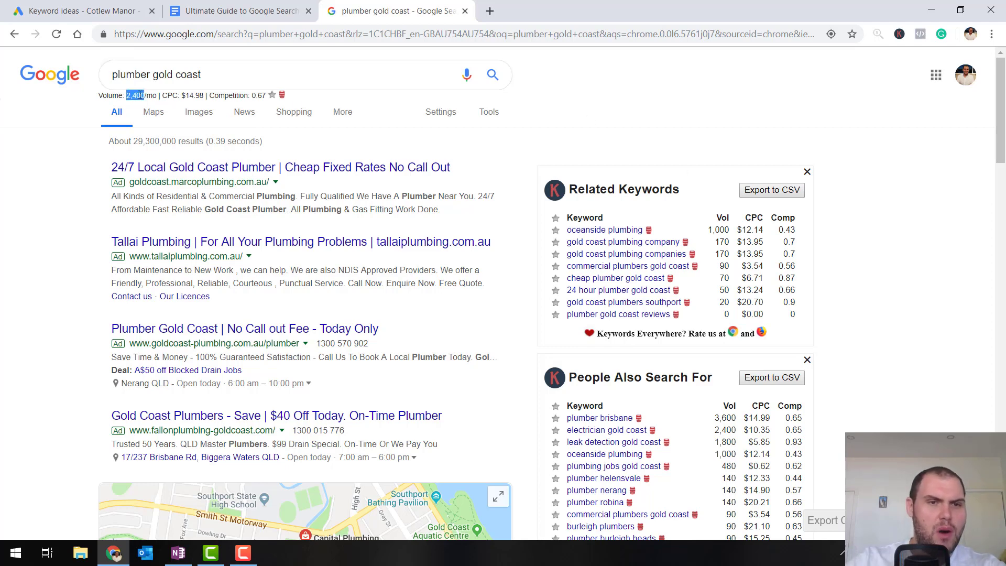
Step: Open the related keyword "oceanside plumbing" in a separate tab, examine its search results, and close that tab
right_click(639, 235)
click(674, 238)
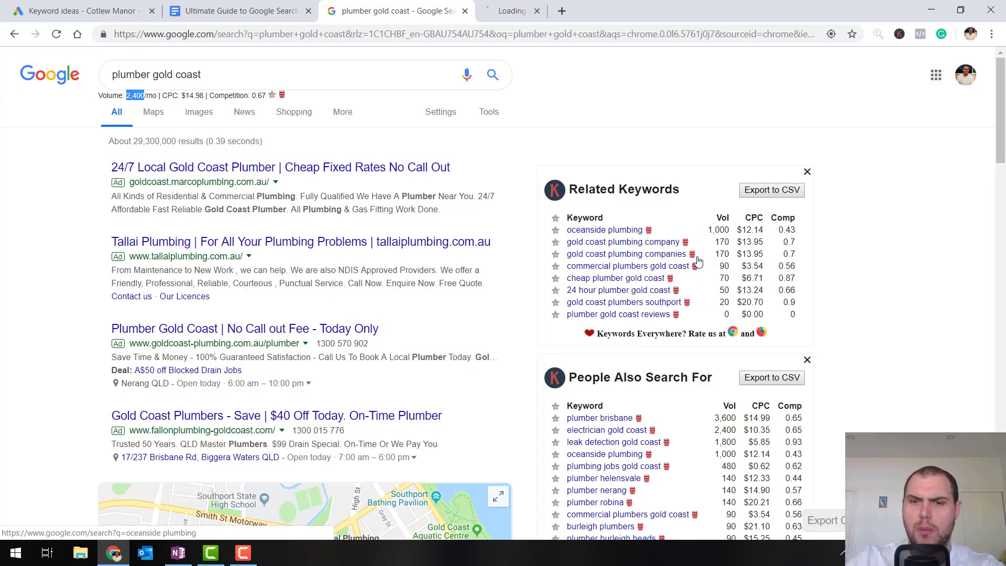
click(523, 13)
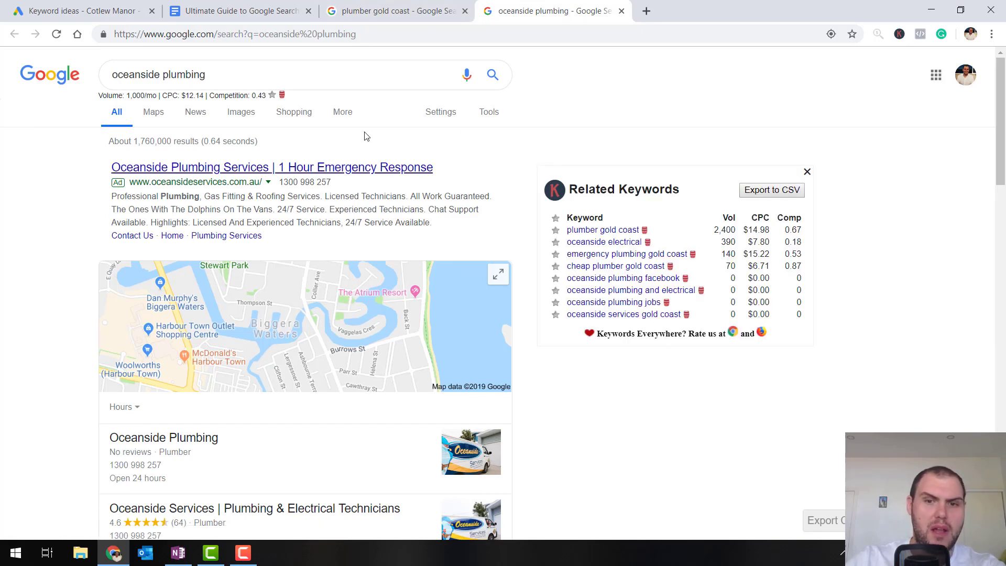
click(411, 11)
click(622, 12)
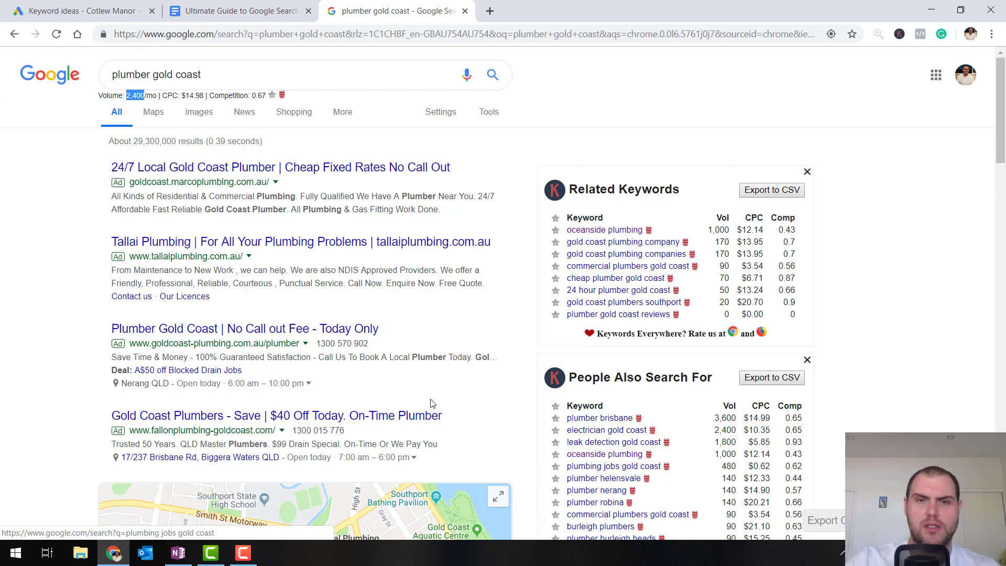
Step: Look through the People Also Search For keywords, then close the results and read the guide's keyword table and Competitor Analysis section
scroll(432, 404, down, 5)
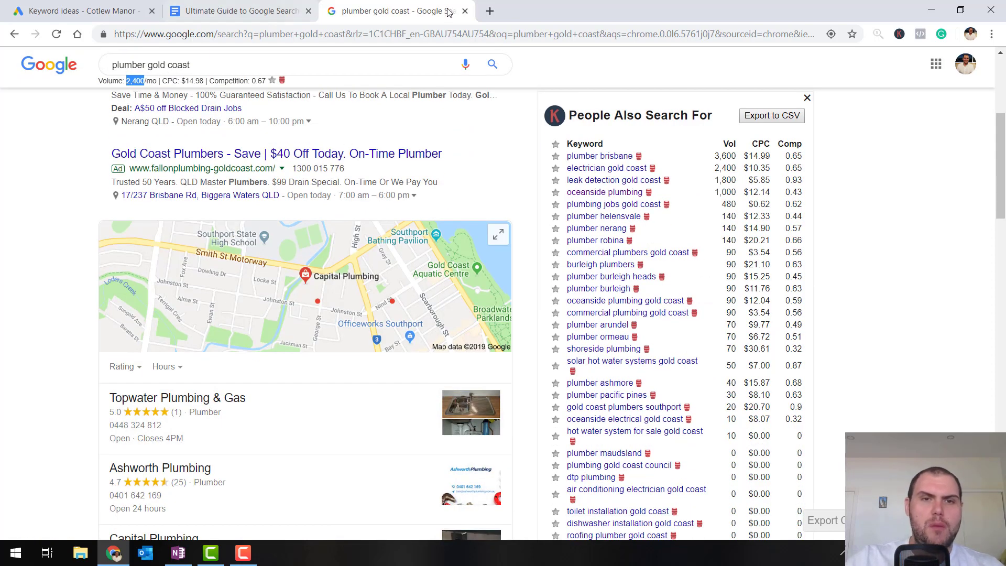
middle_click(378, 13)
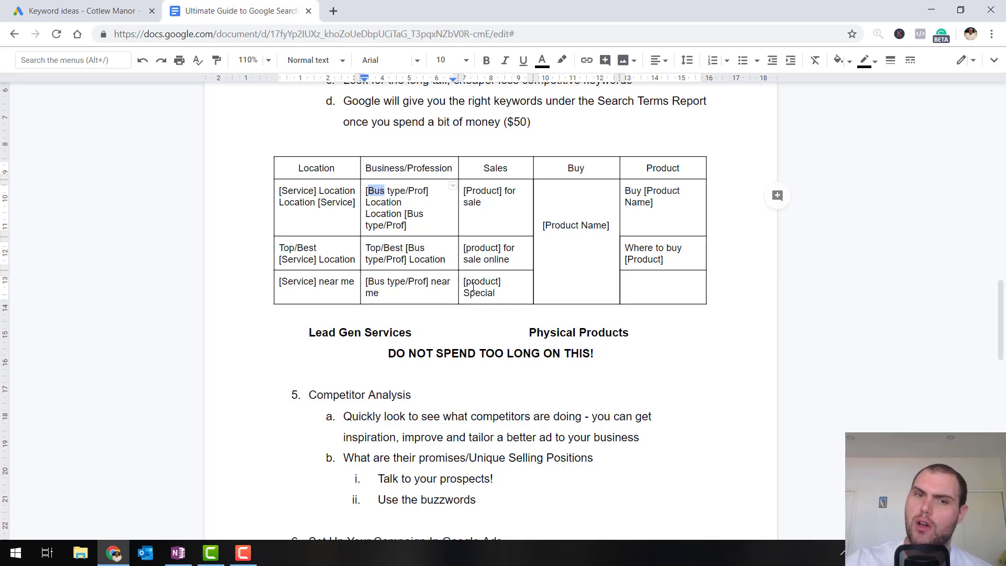
drag(326, 194, 652, 289)
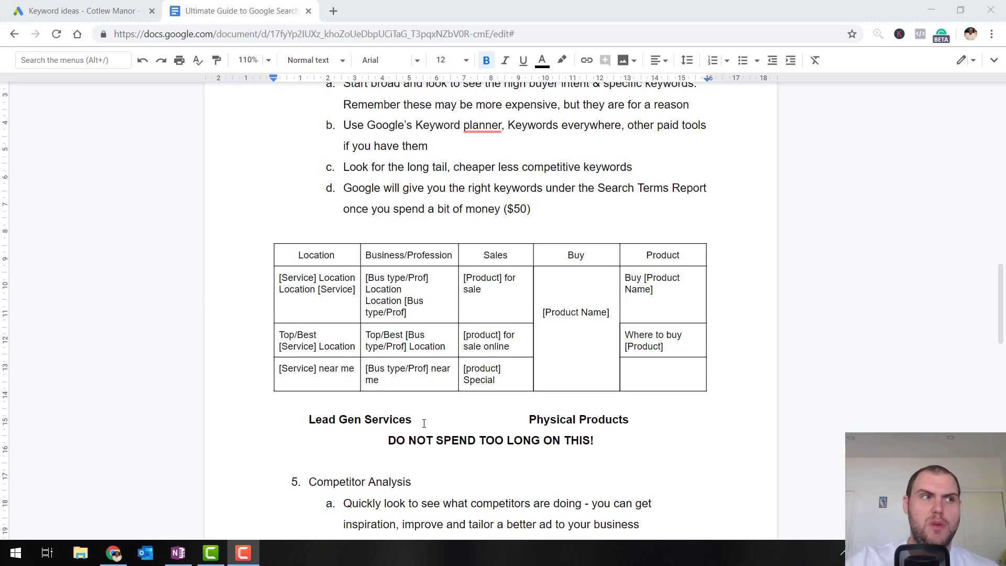
scroll(311, 445, down, 3)
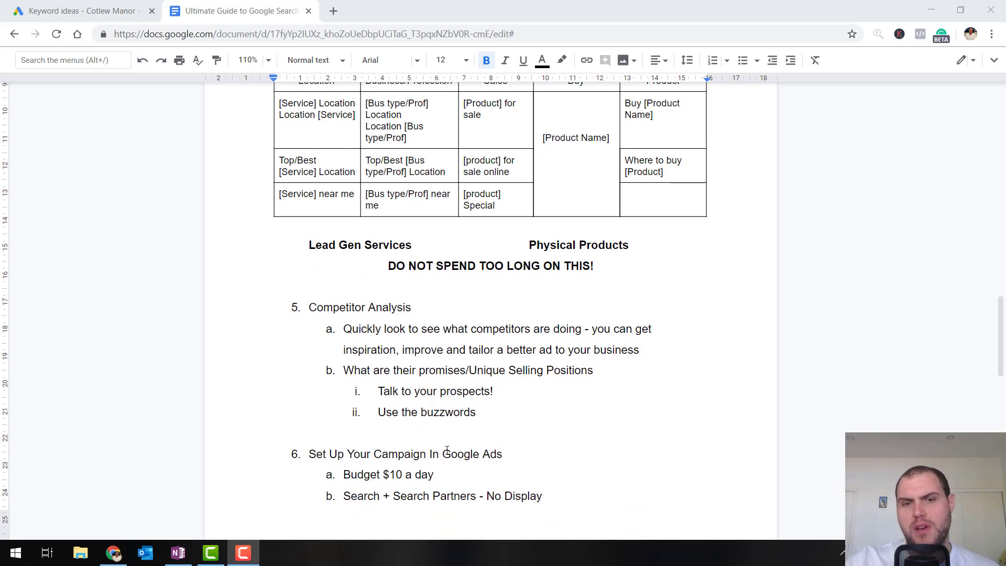
Step: Search Google for "plumber gold coast" to examine competitors' ads, then return to the guide's Competitor Analysis section and close the results
click(333, 11)
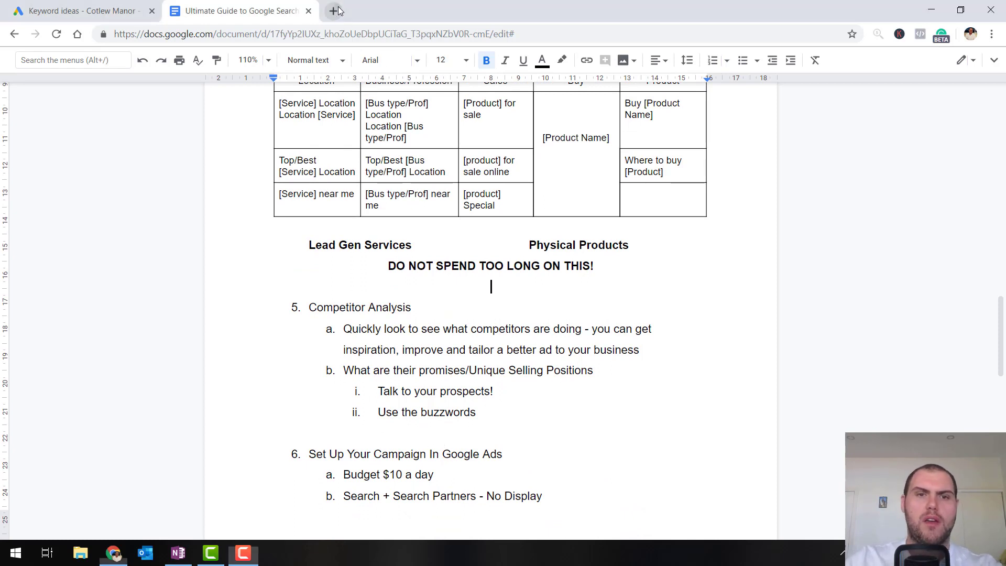
text(plumber )
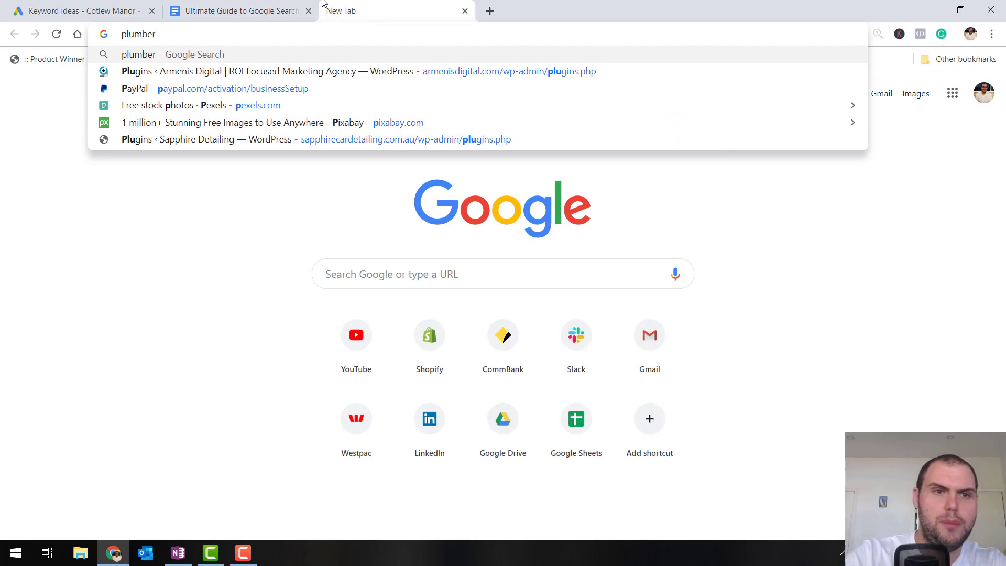
text(gold coast)
key(Return)
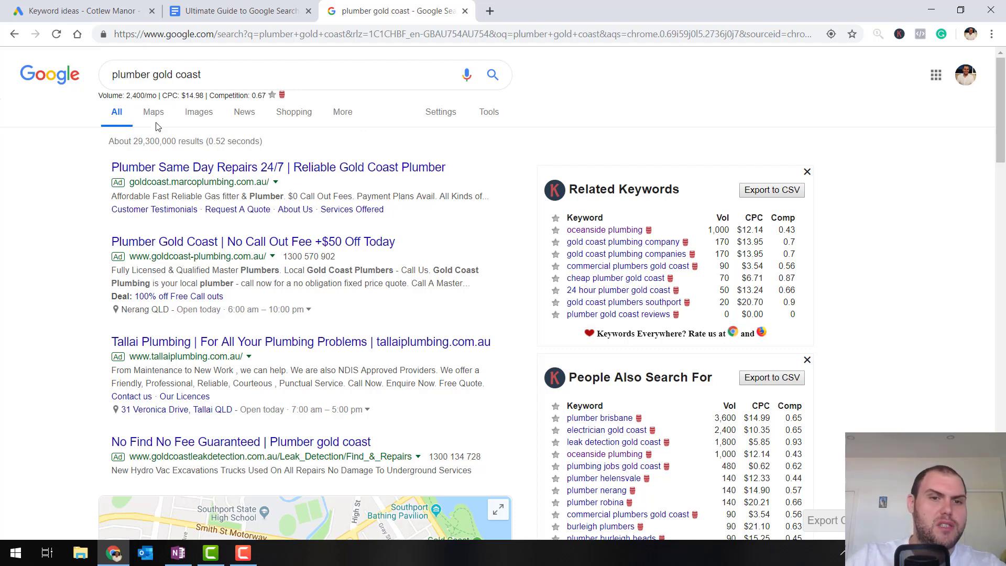
click(208, 6)
scroll(414, 427, down, 2)
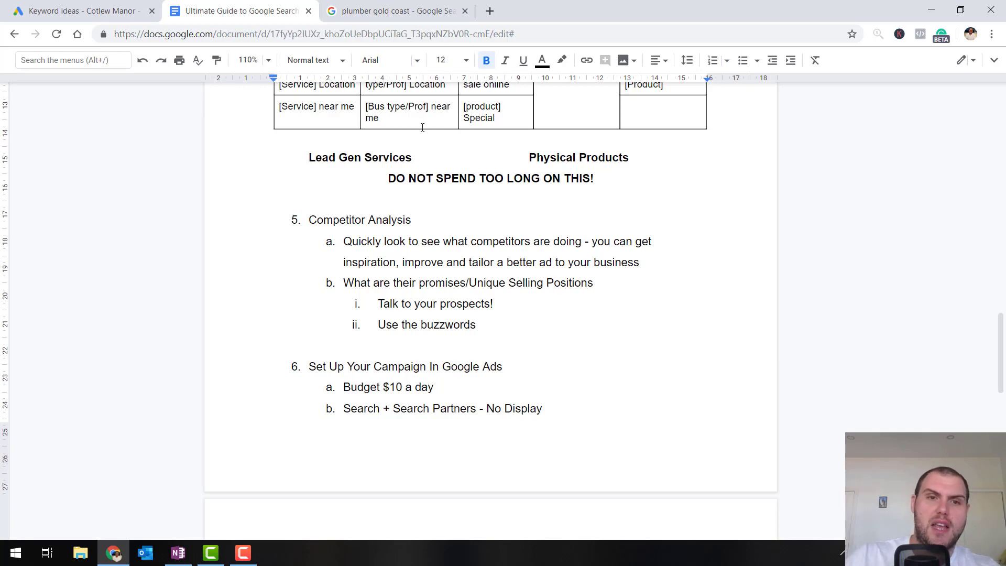
click(465, 10)
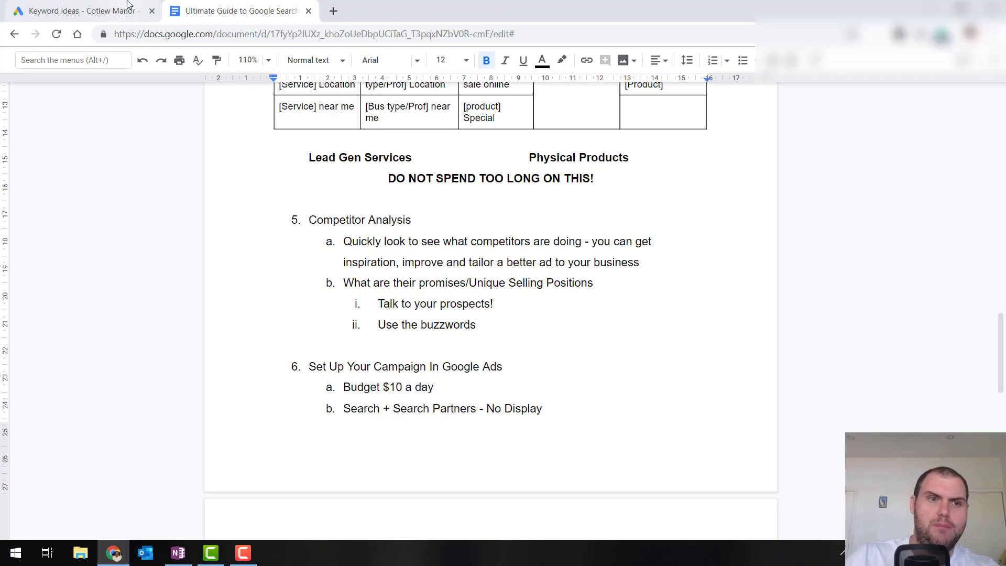
Step: In Google Ads, start a new Search campaign with the Website traffic goal for the website arpaintingsolutions.com.au
click(128, 4)
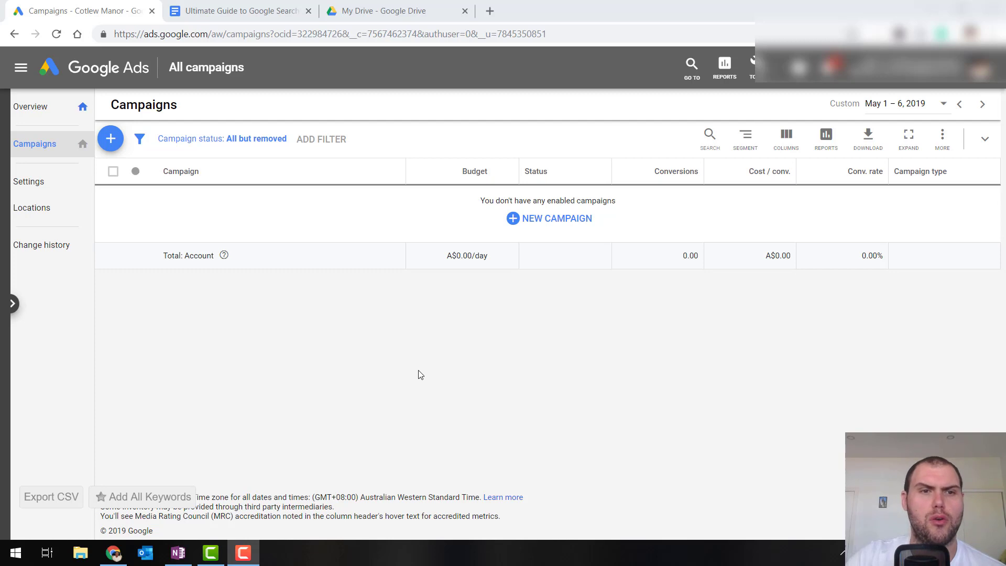
click(109, 139)
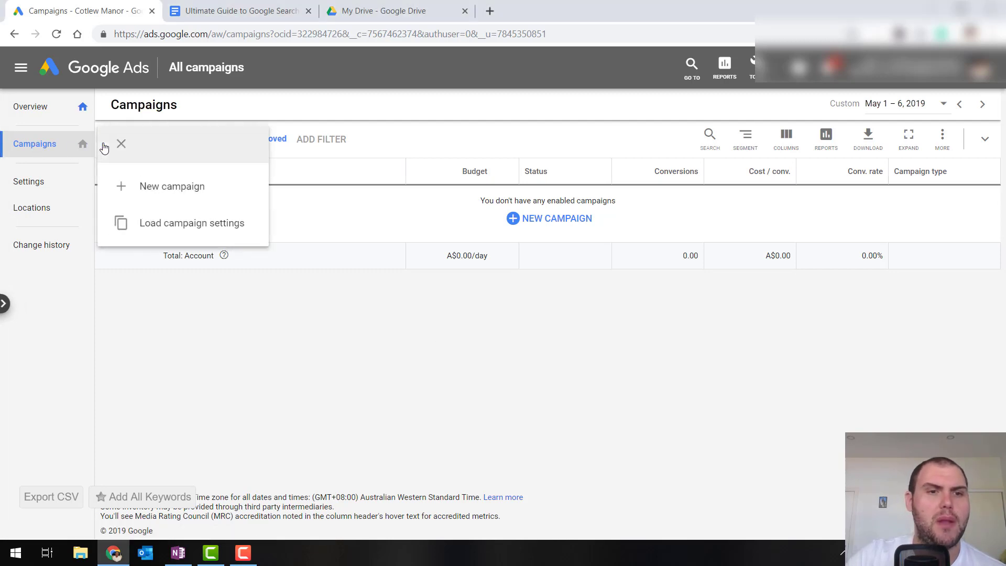
click(166, 195)
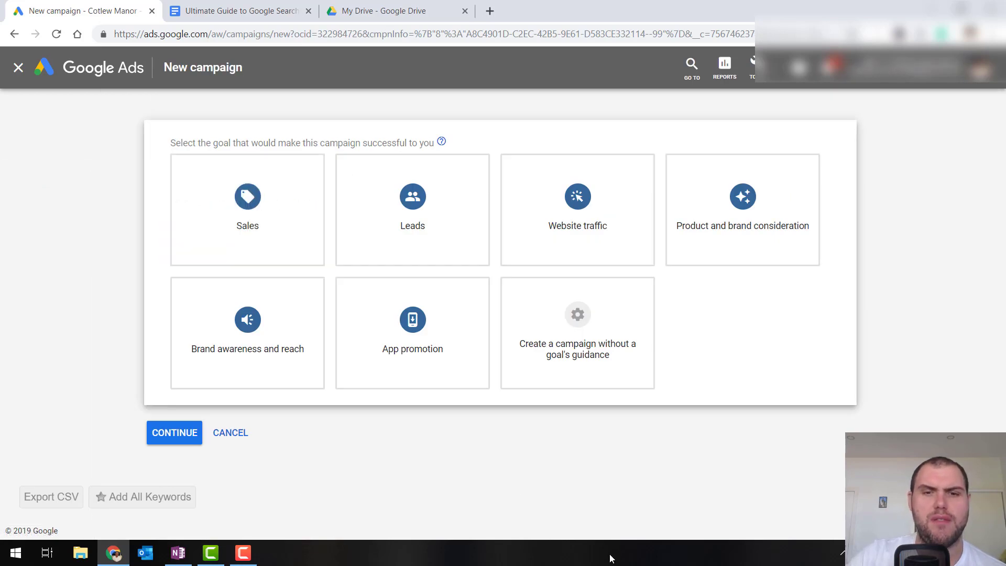
mouse_move(623, 245)
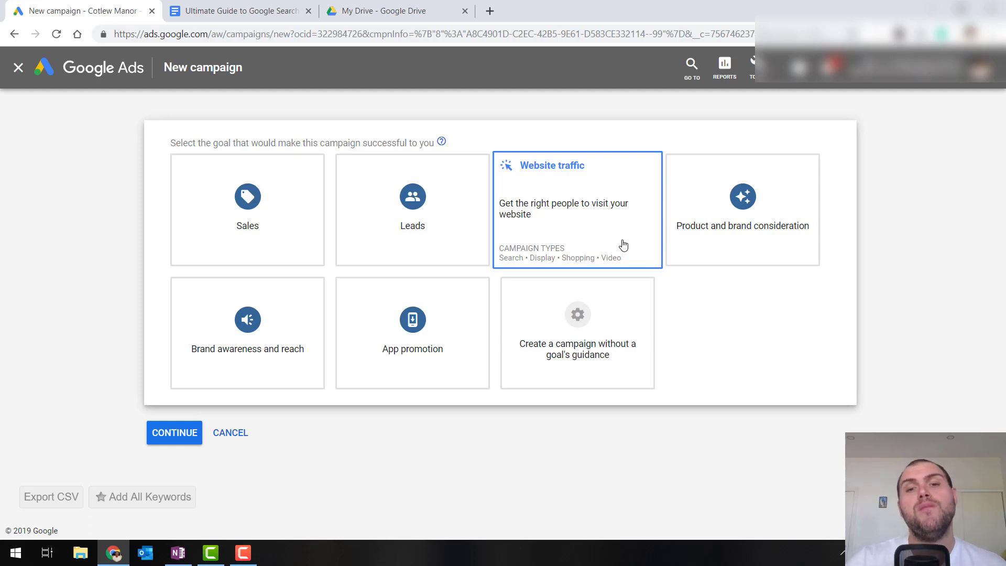
click(623, 246)
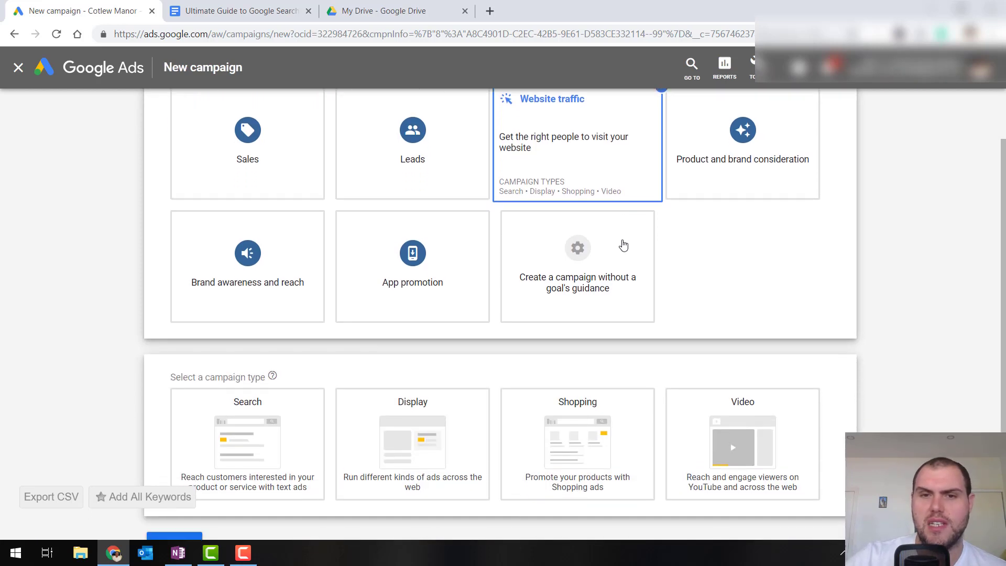
click(295, 430)
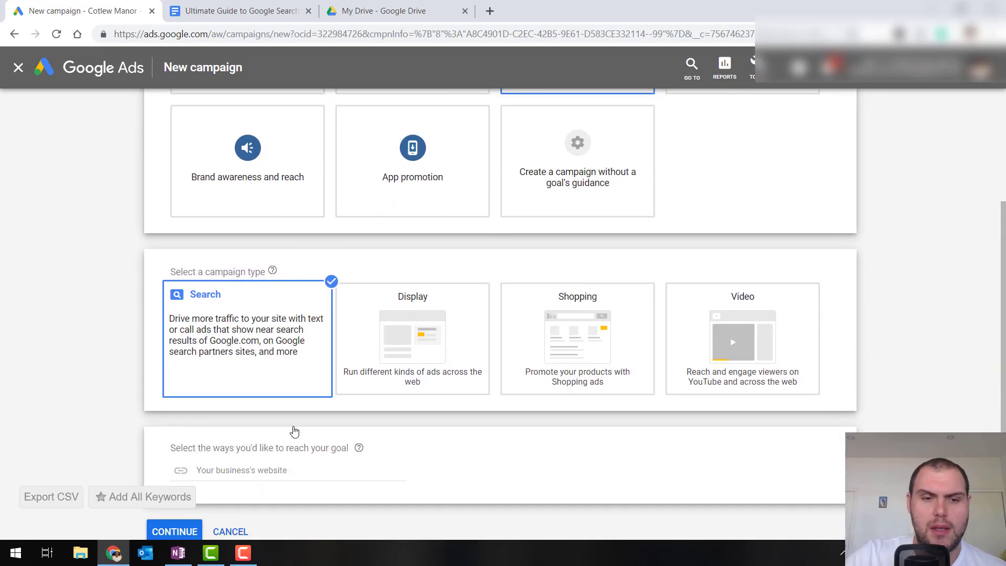
click(279, 480)
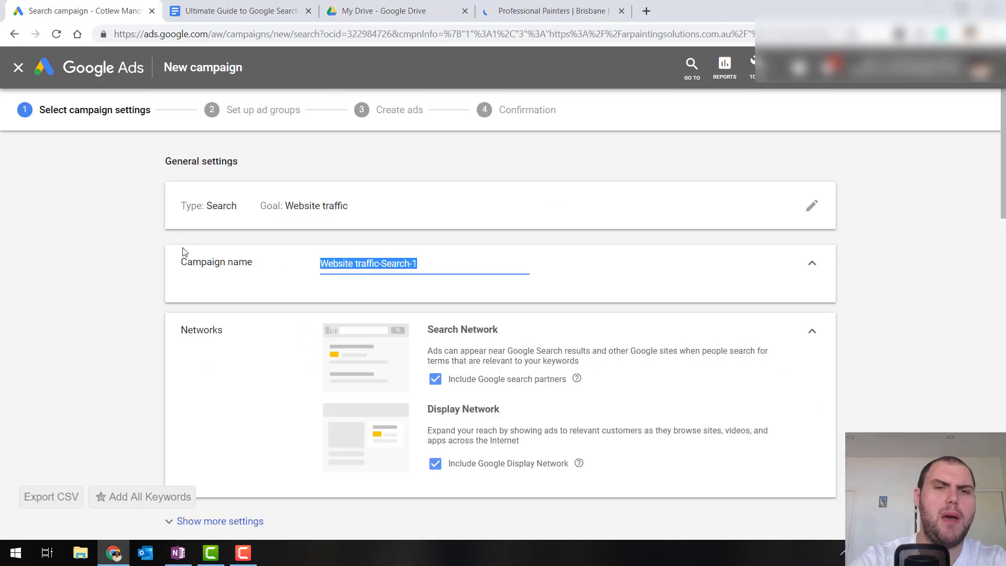
Step: Name the campaign "Plumbing Test Campaign" and exclude the Google Display Network from its networks
text(Plum)
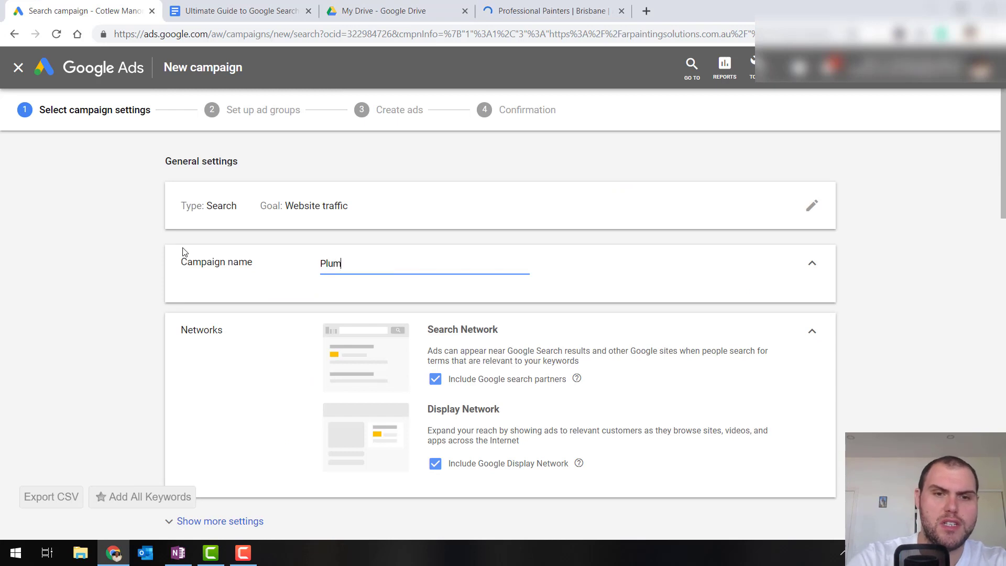
text(bing)
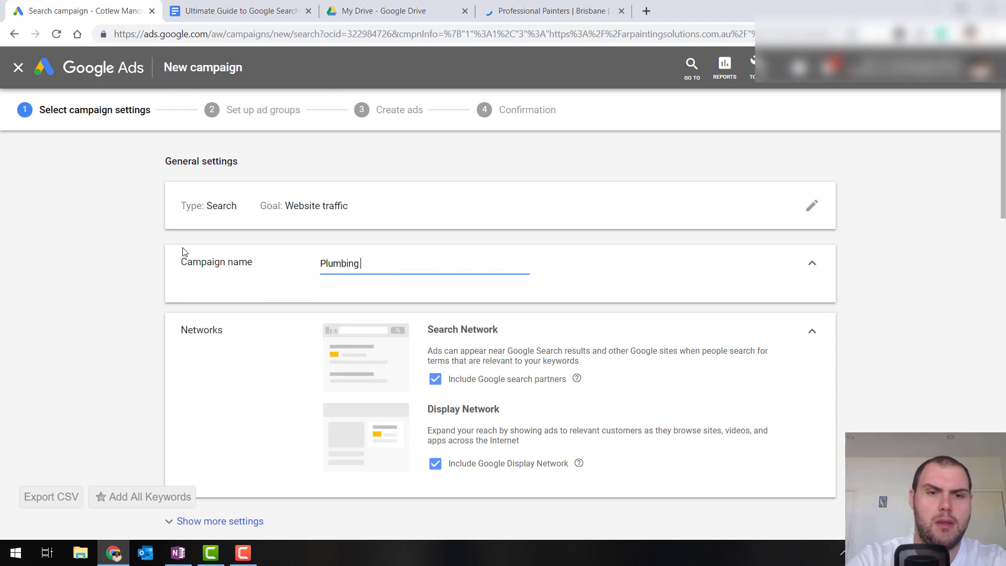
text( T)
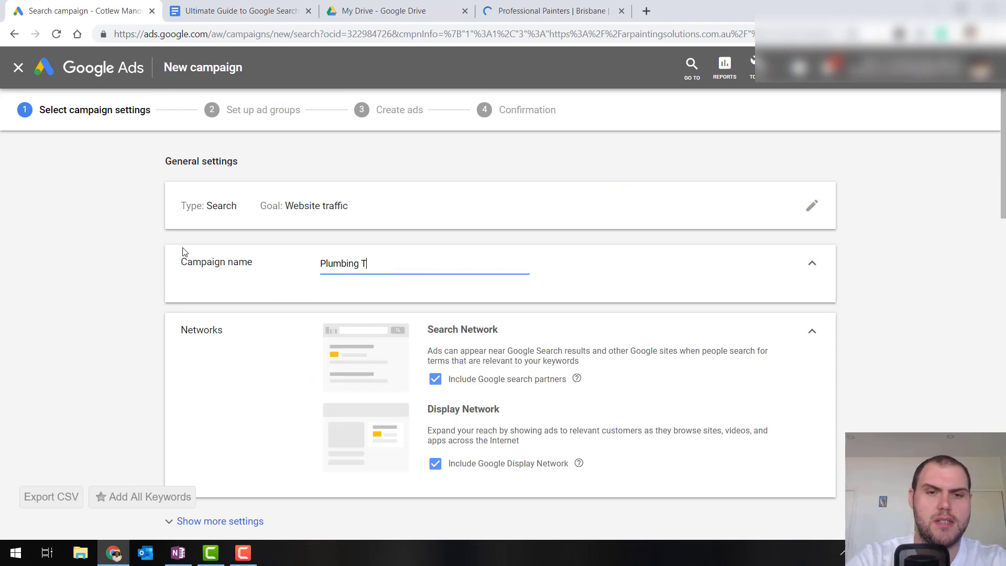
text(est Campaign)
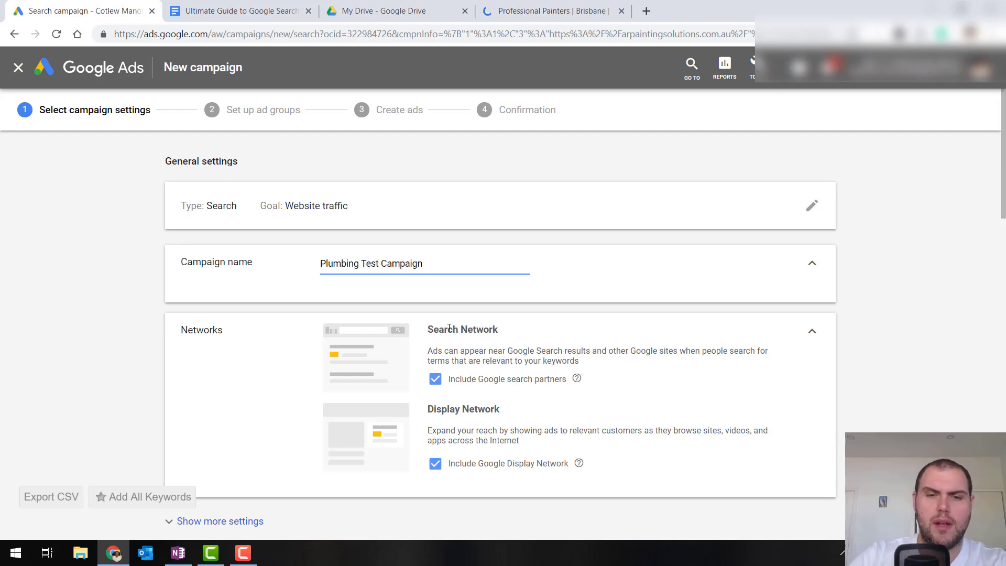
click(436, 464)
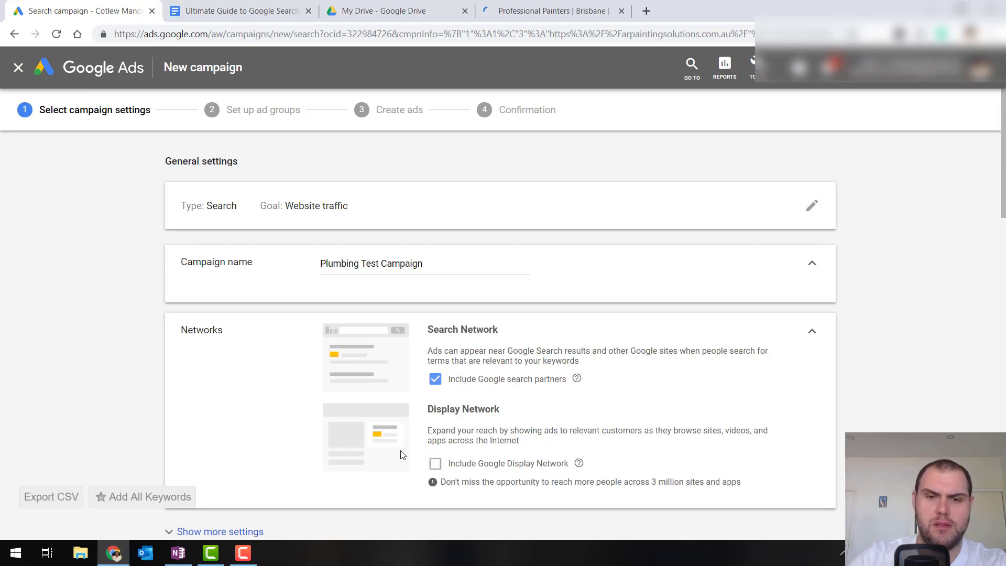
Step: Set the campaign's start date to May 9, 2019 and its end date to May 31, 2019 in the additional settings
scroll(403, 454, down, 6)
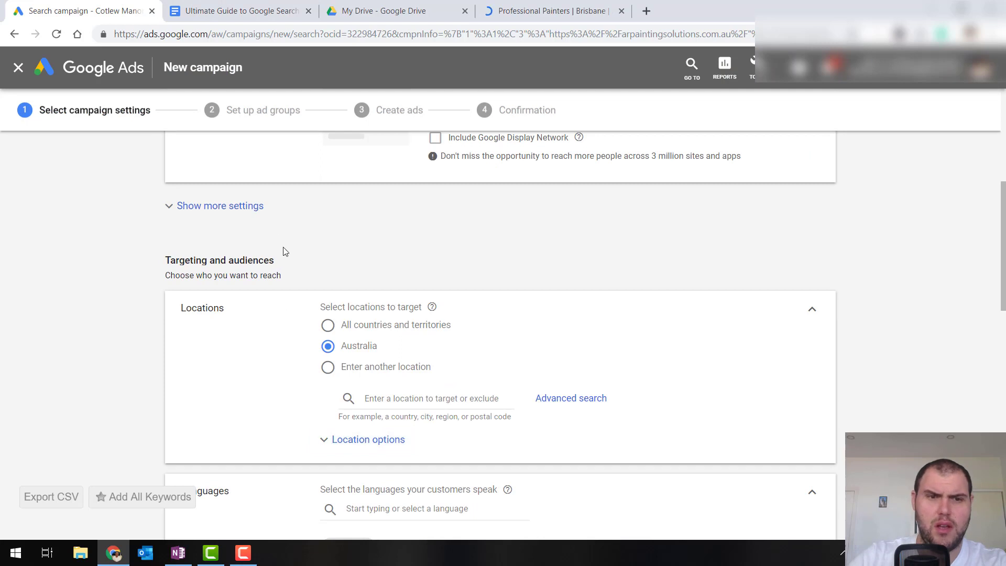
click(257, 214)
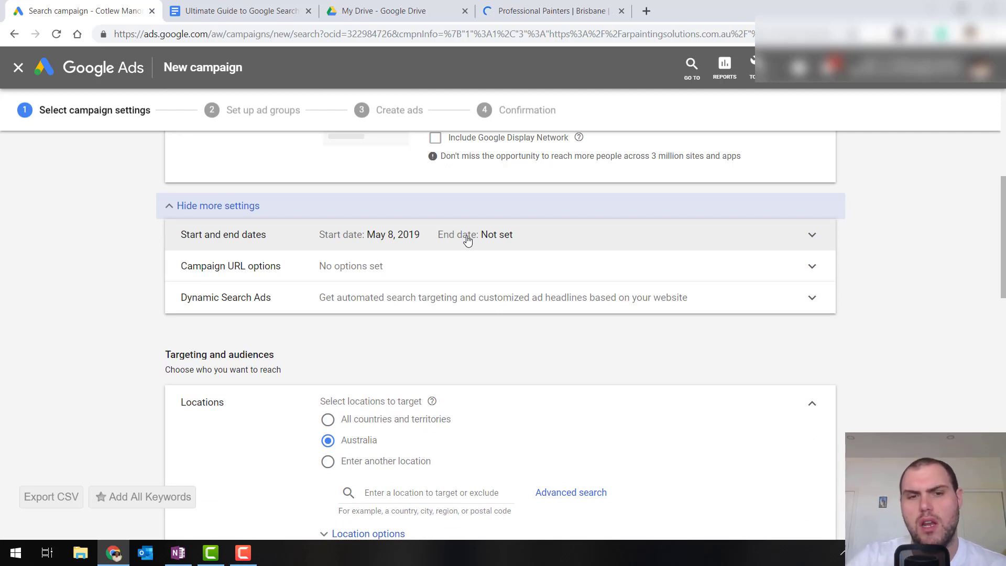
click(381, 237)
click(378, 261)
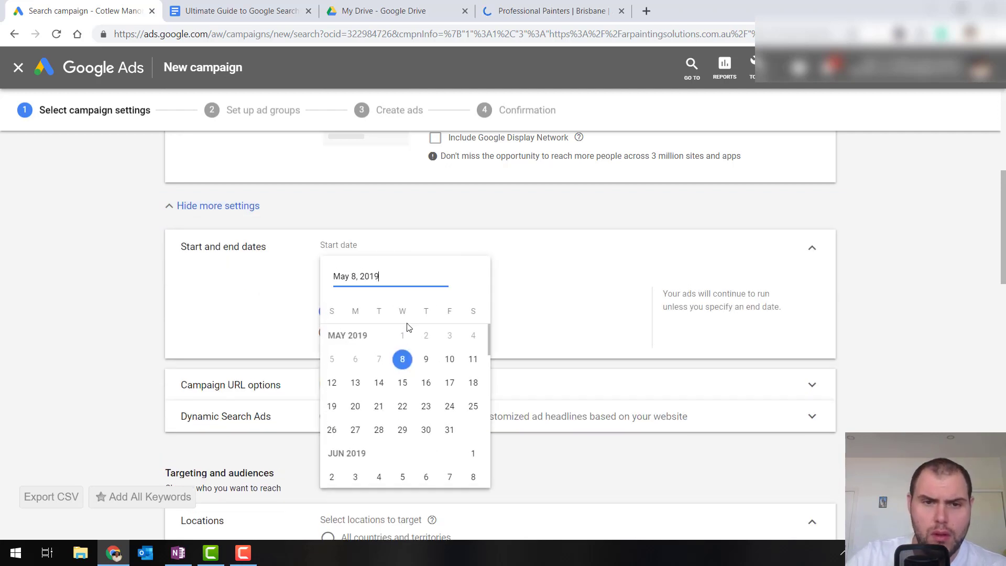
click(426, 359)
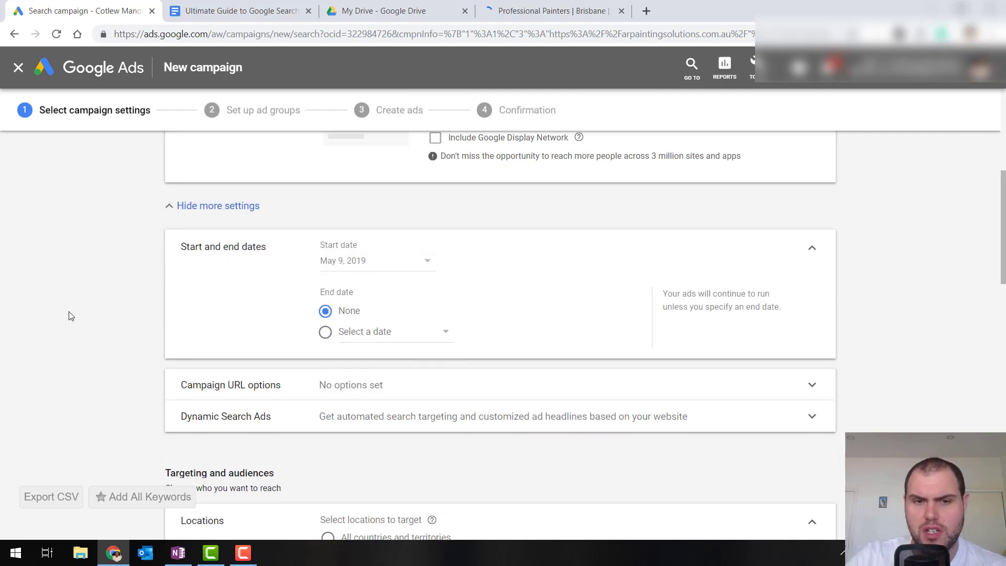
click(426, 336)
scroll(427, 334, down, 2)
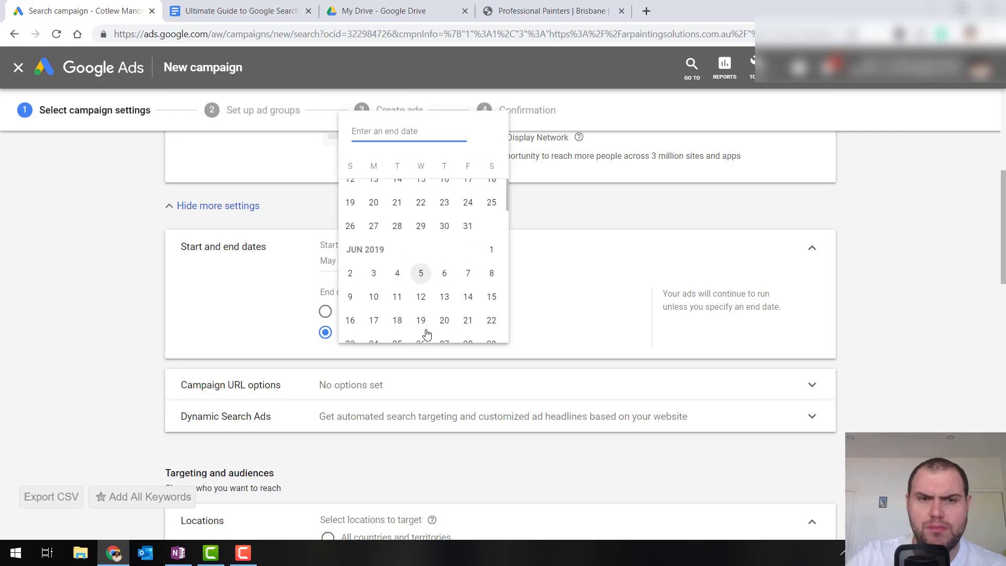
click(468, 197)
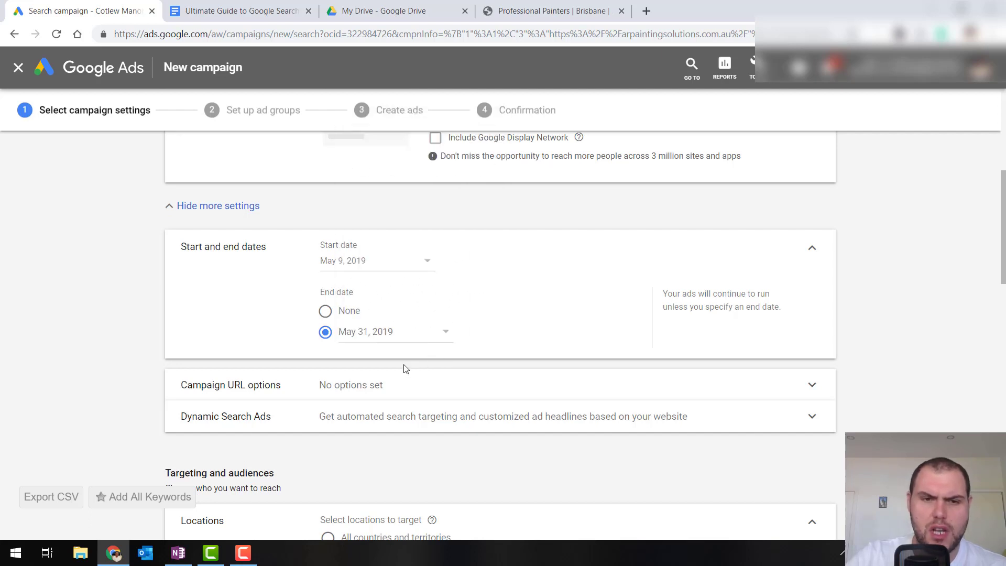
scroll(404, 369, down, 2)
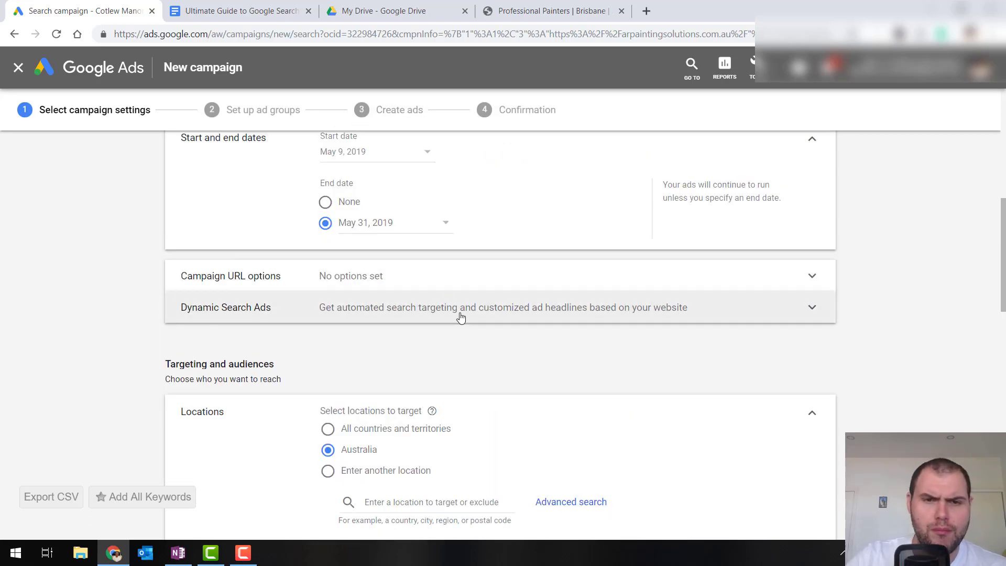
Step: Set the campaign's average daily budget to A$10, checking the audience and delivery method options without changing them
scroll(461, 318, down, 4)
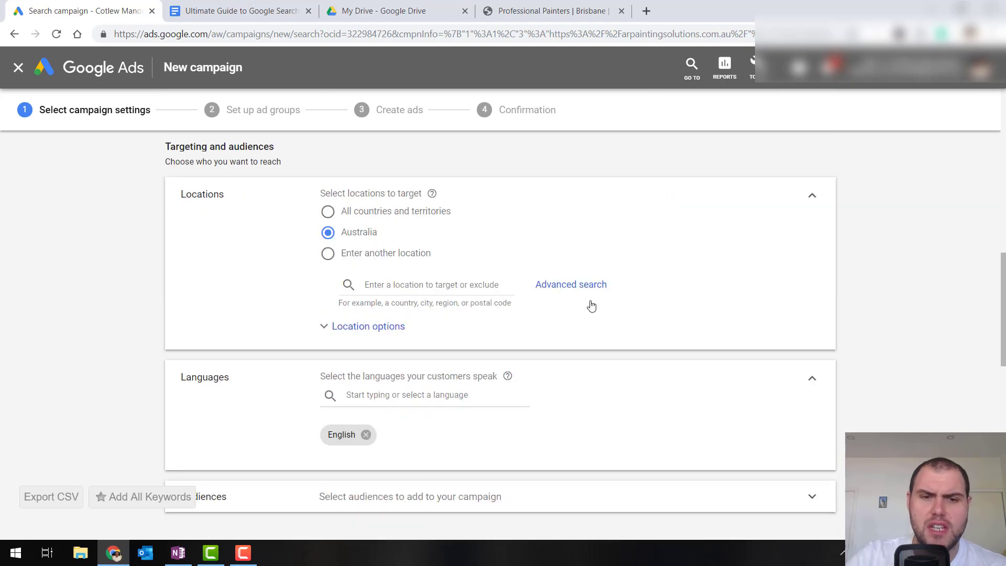
scroll(403, 402, down, 4)
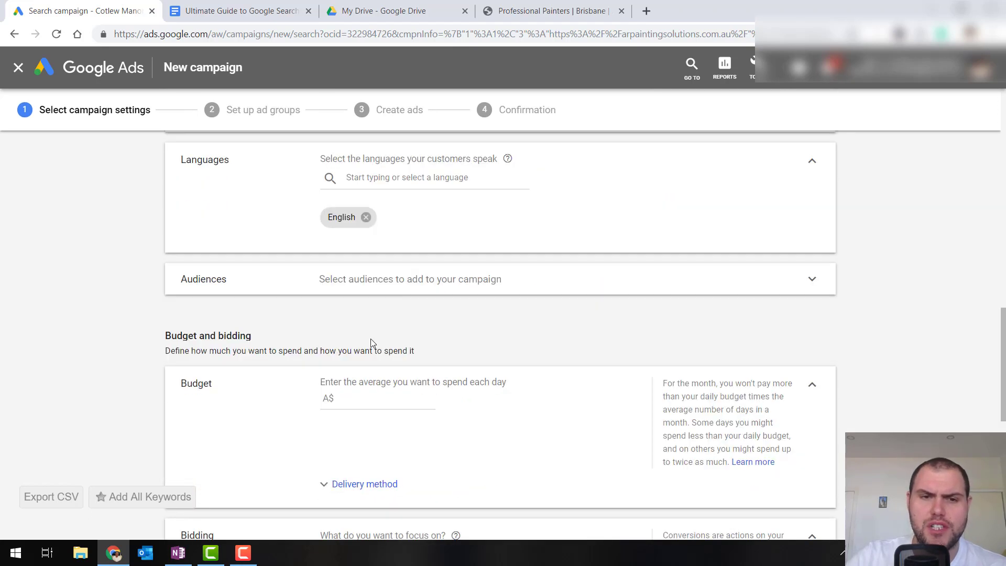
click(390, 281)
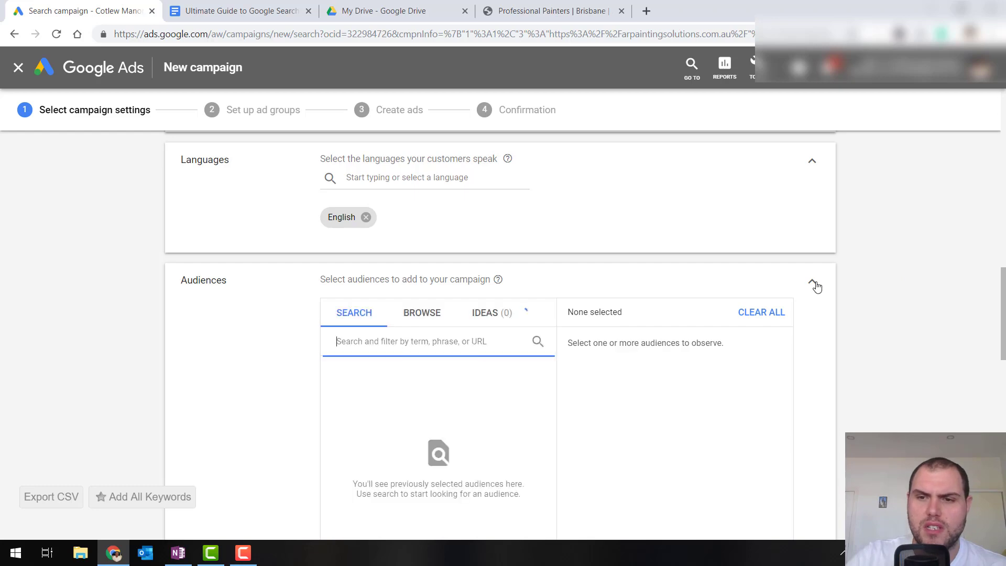
click(816, 287)
scroll(488, 341, down, 2)
click(359, 289)
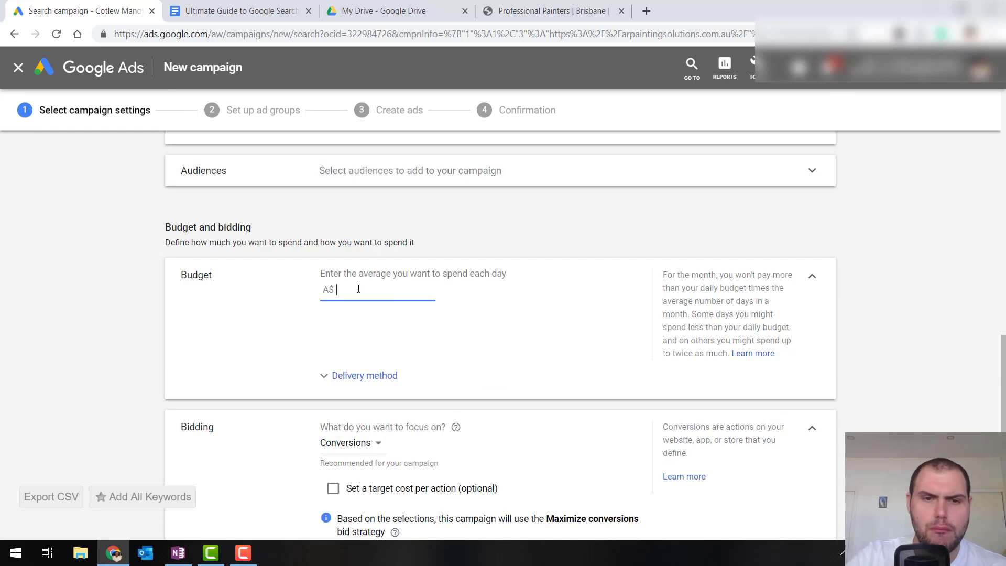
text(10)
scroll(374, 301, down, 2)
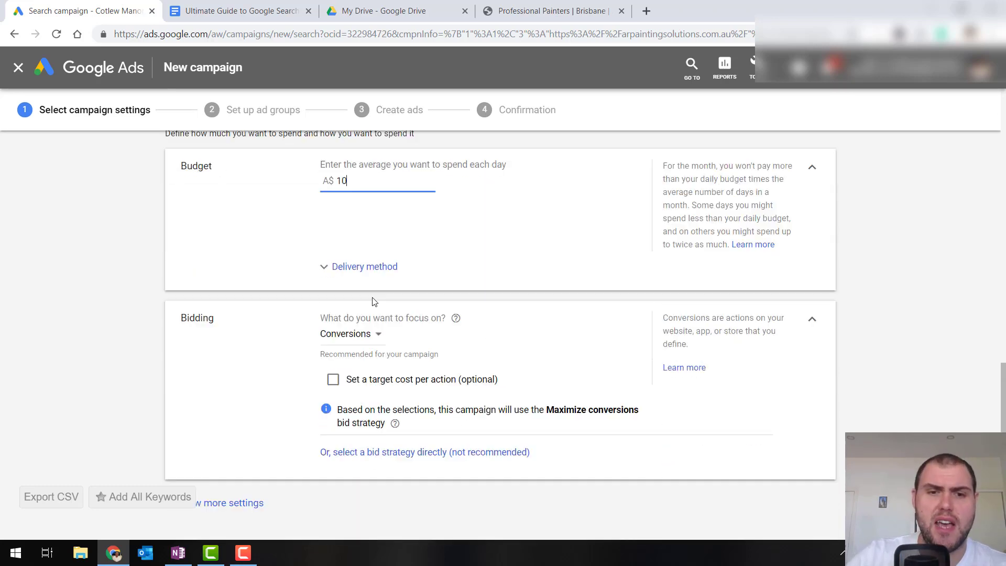
click(370, 268)
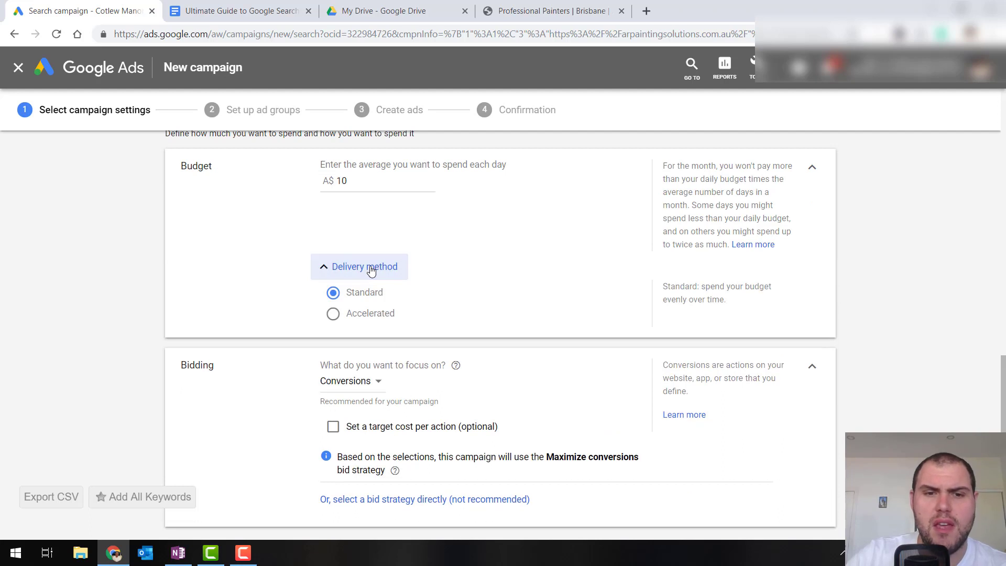
click(369, 268)
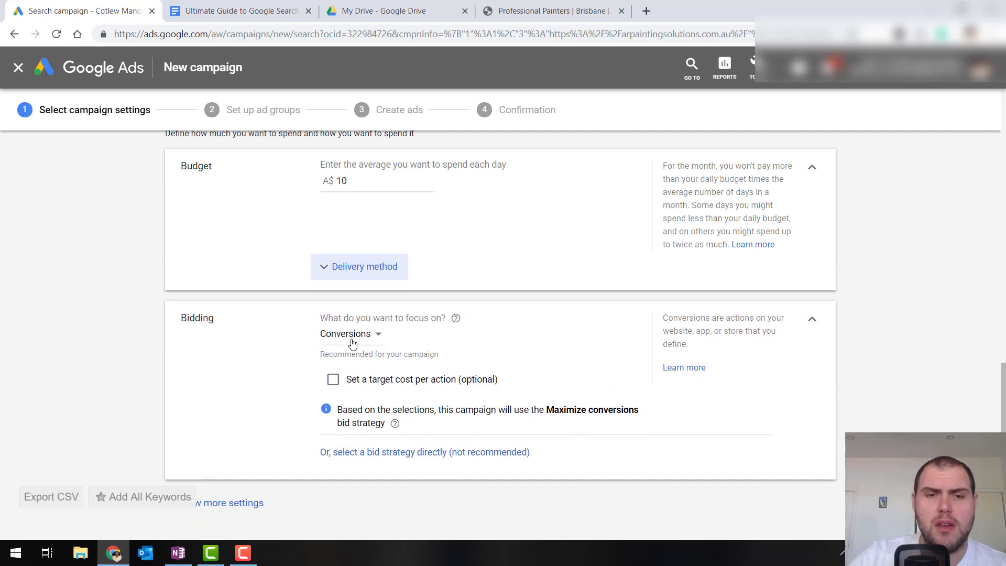
Step: Set the bidding focus to Clicks with a maximum CPC bid limit of A$1.00
click(352, 341)
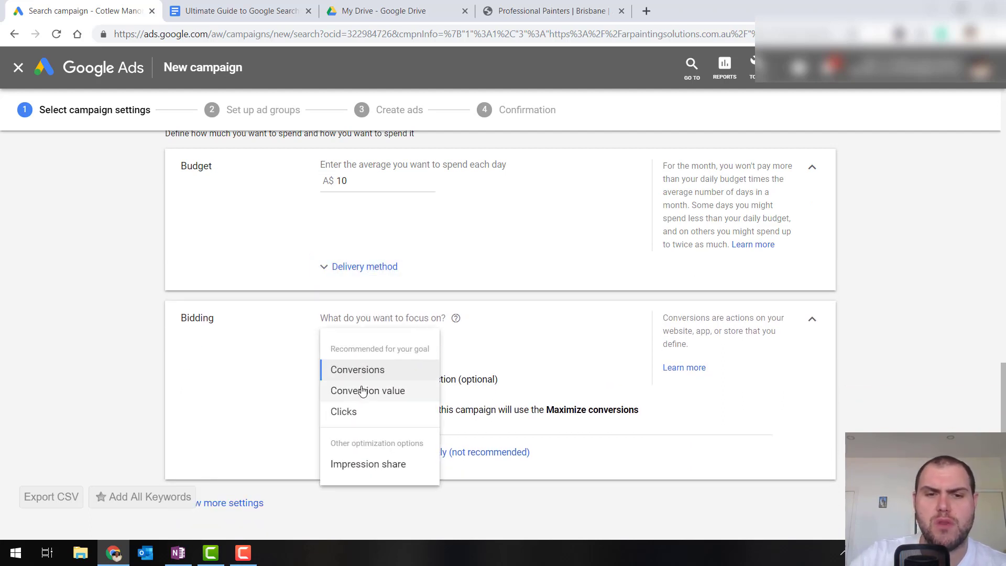
click(378, 414)
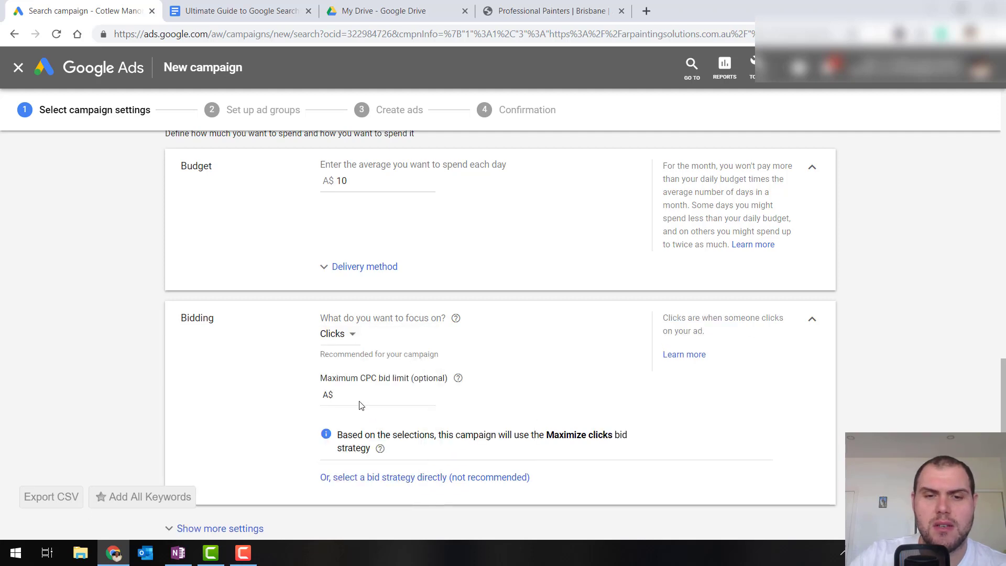
click(356, 395)
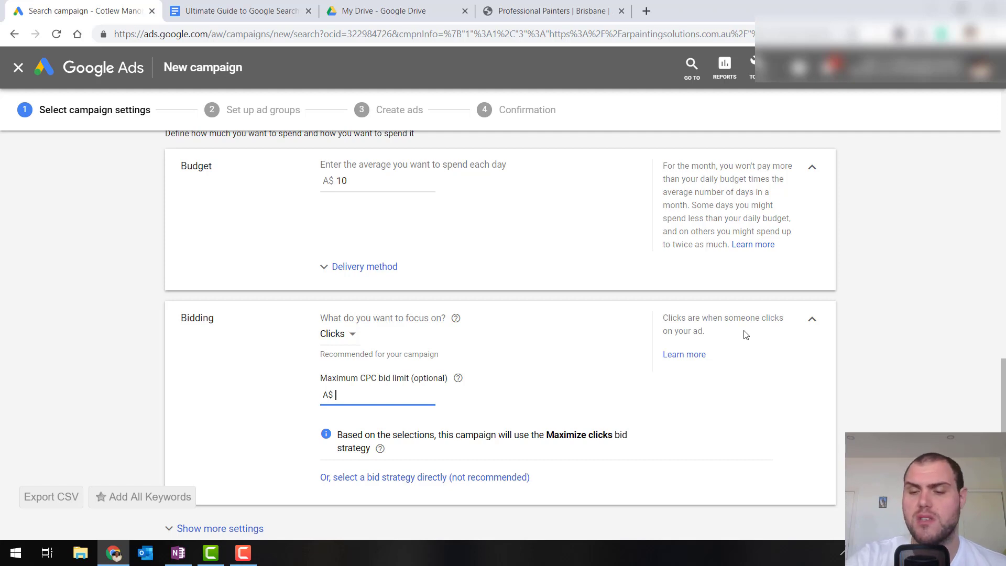
text(1.5)
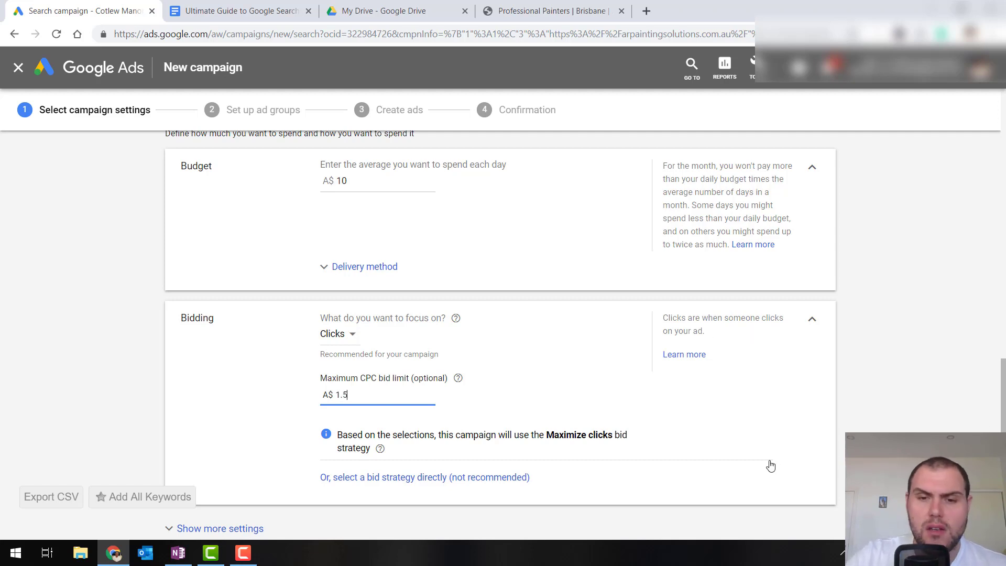
key(BackSpace)
key(BackSpace)
scroll(247, 288, down, 2)
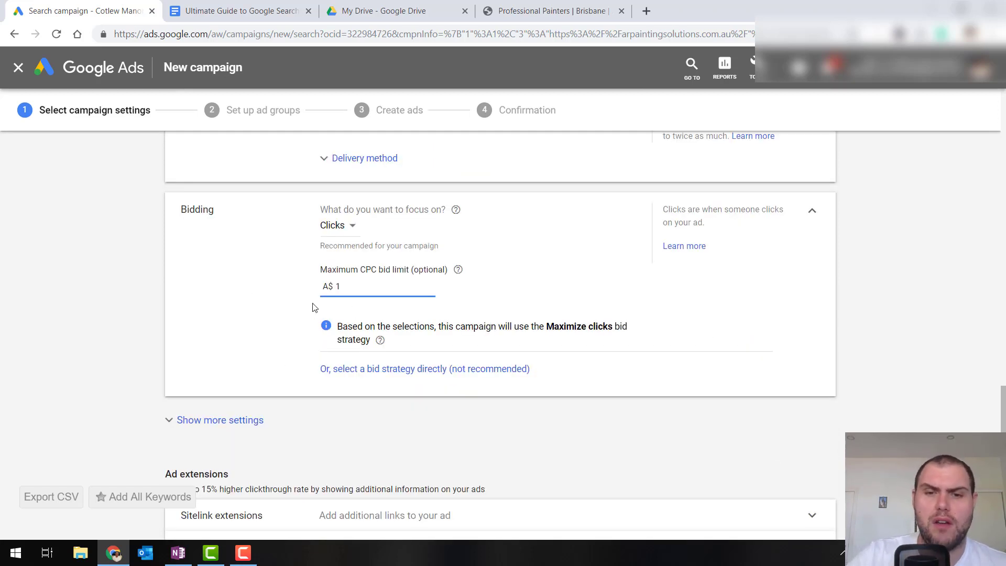
triple_click(573, 326)
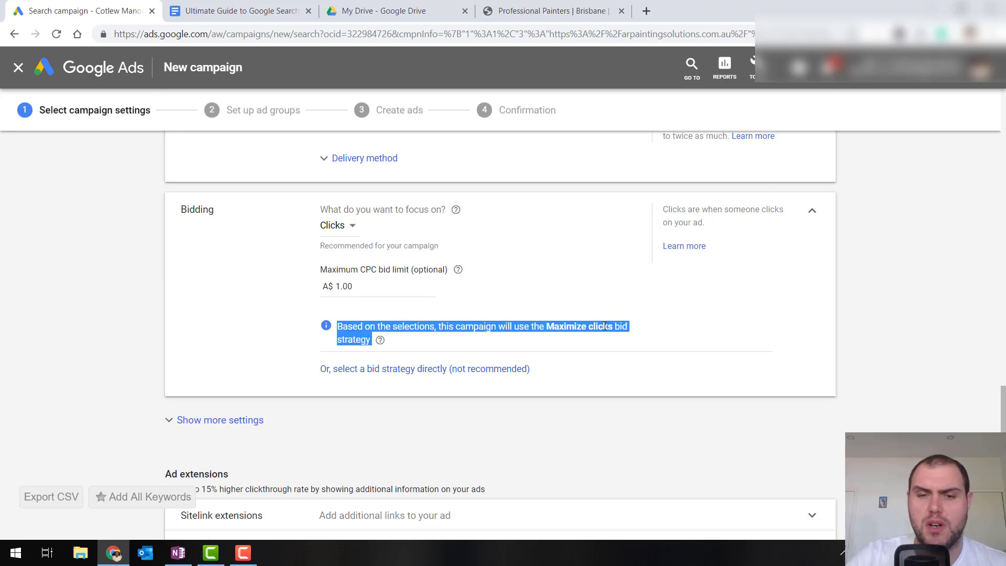
click(602, 381)
Step: Set the ad rotation to "Do not optimize: Rotate ads indefinitely" and save the campaign settings to continue to the ad groups
scroll(603, 380, down, 2)
click(235, 317)
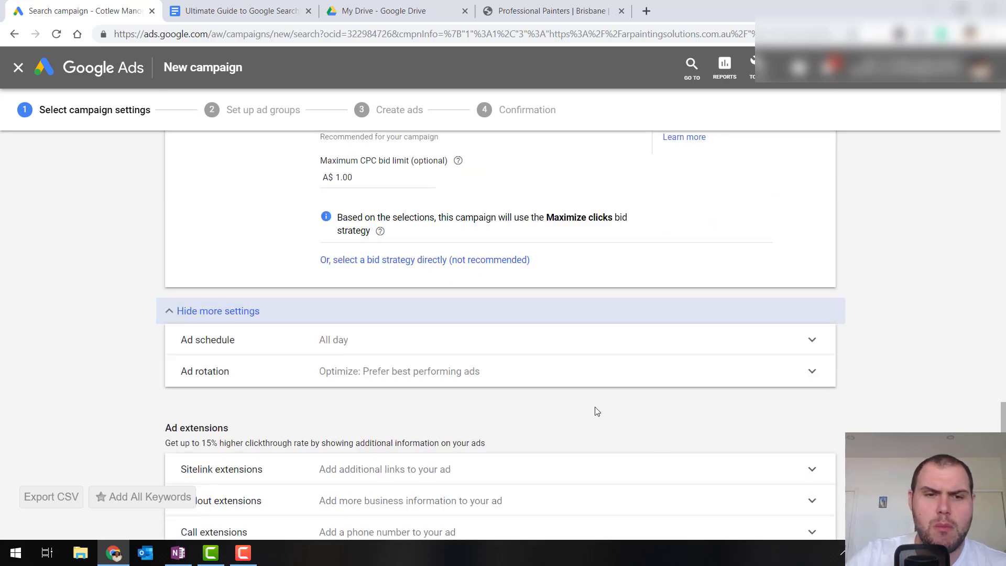
click(306, 309)
click(308, 311)
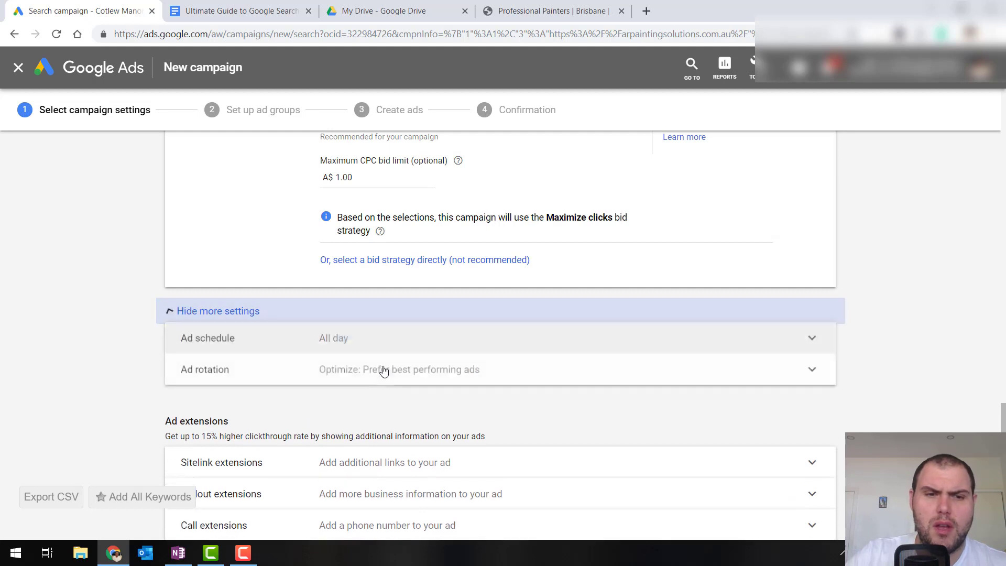
click(237, 314)
click(236, 312)
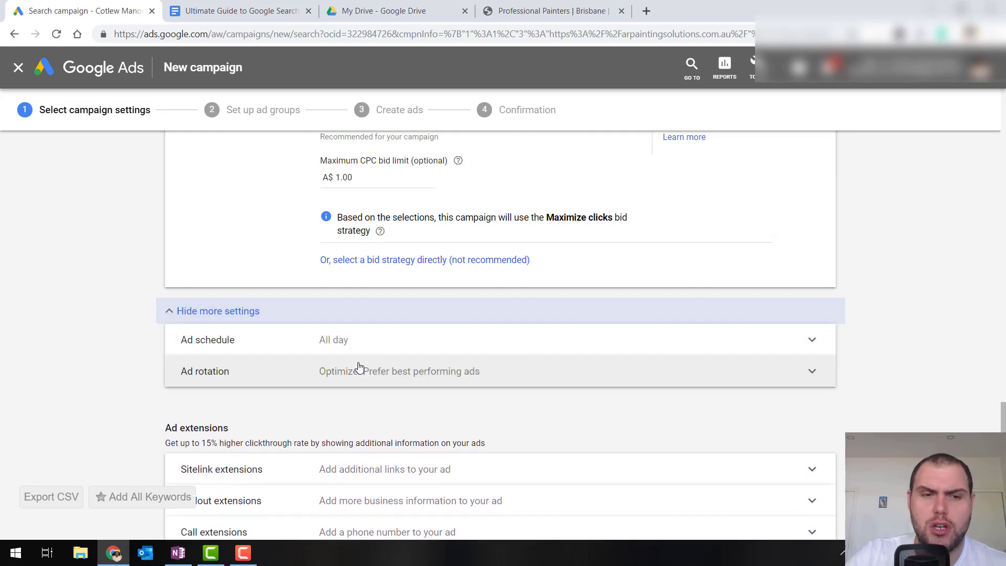
click(369, 383)
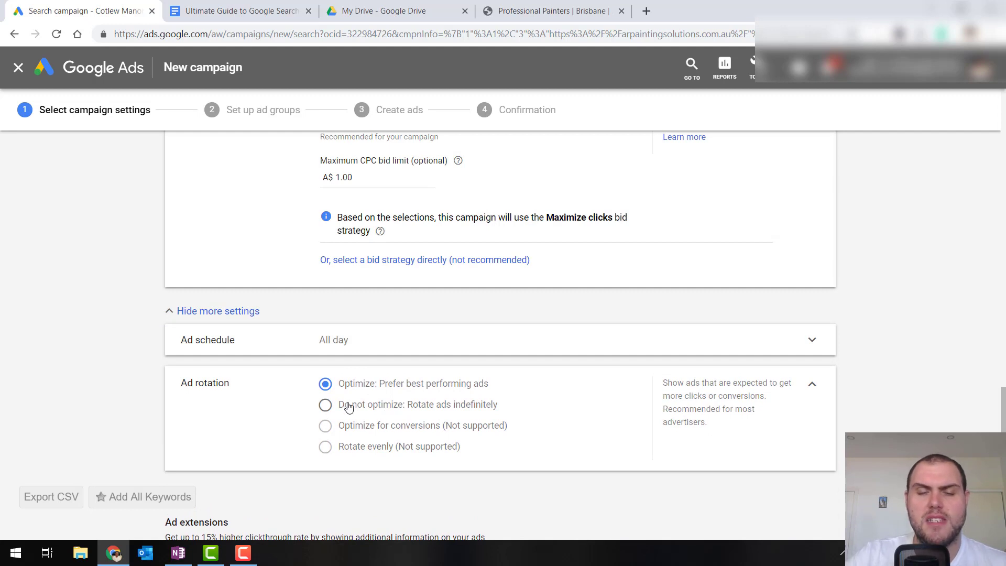
click(327, 405)
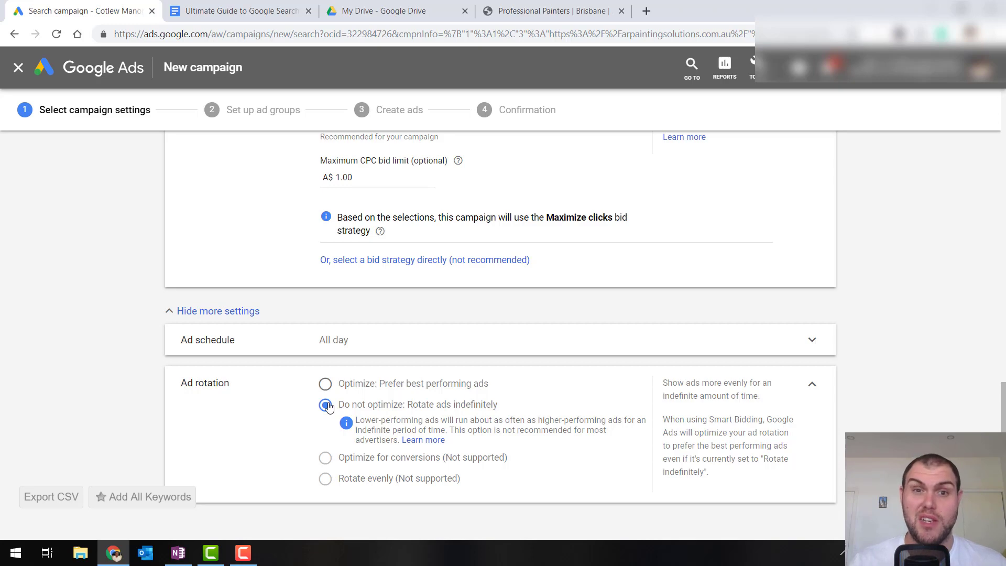
scroll(328, 406, down, 4)
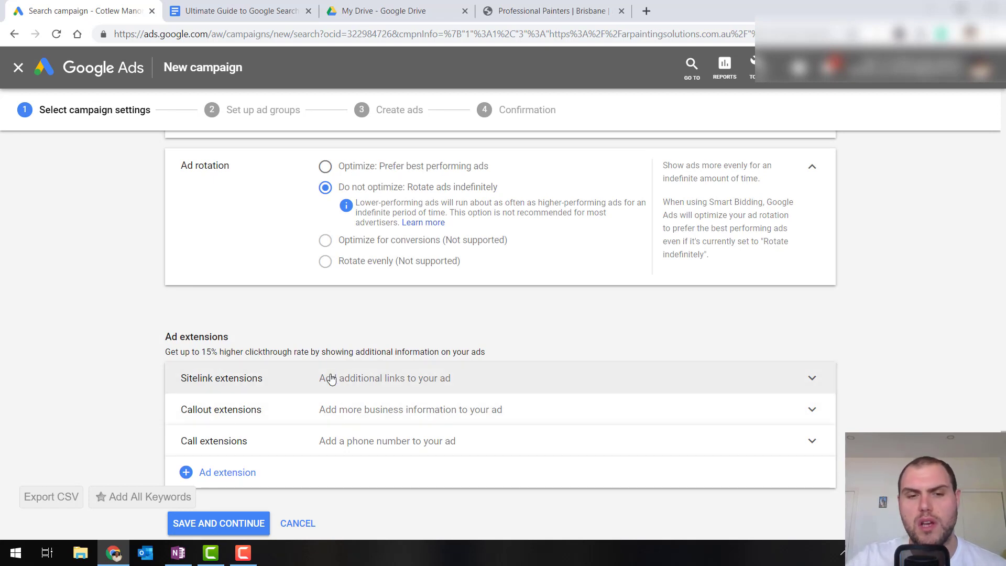
click(240, 524)
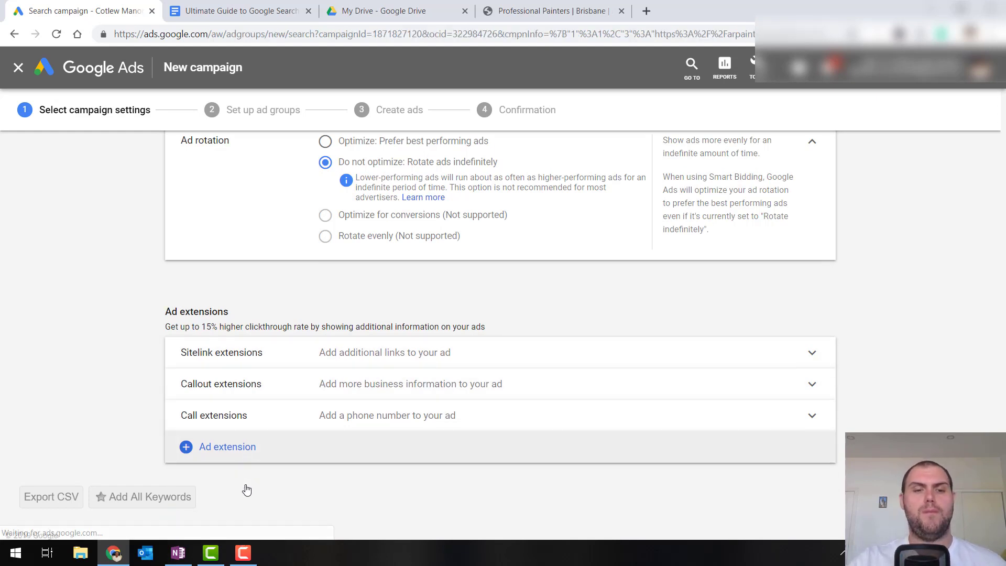
Step: Name the first ad group "Plumber Location"
triple_click(239, 255)
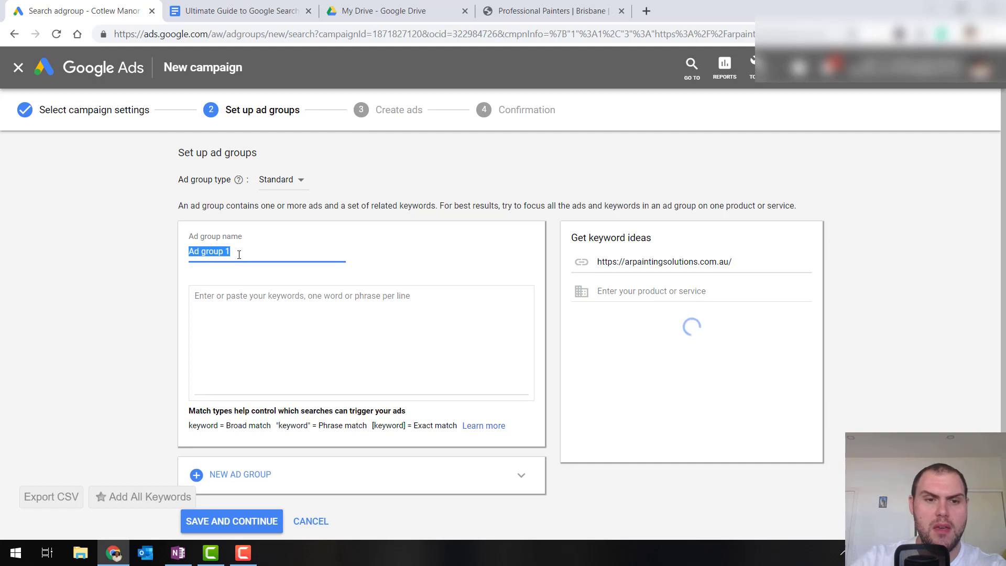
text(Plumber Gol)
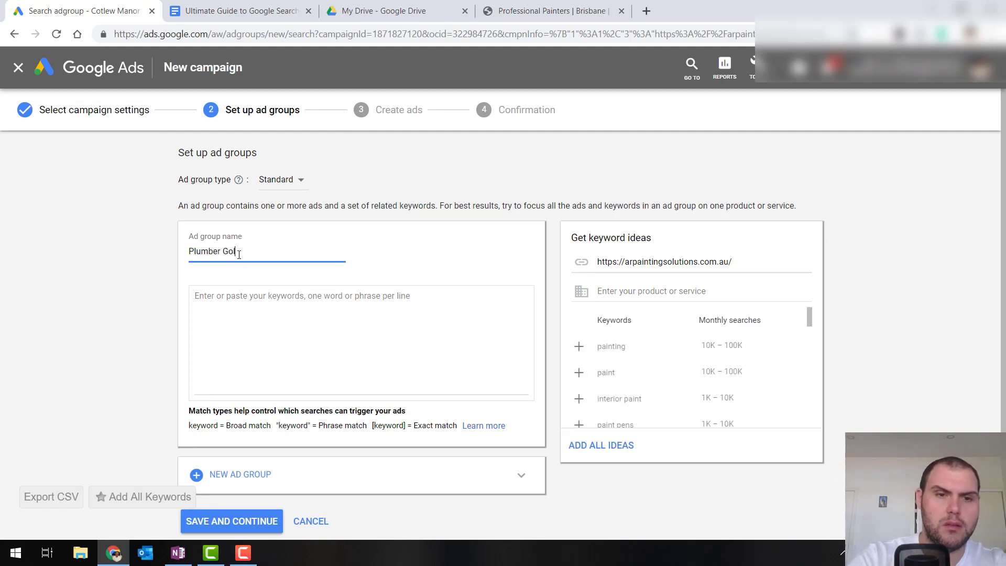
key(BackSpace)
key(BackSpace)
key(BackSpace)
text(Lod)
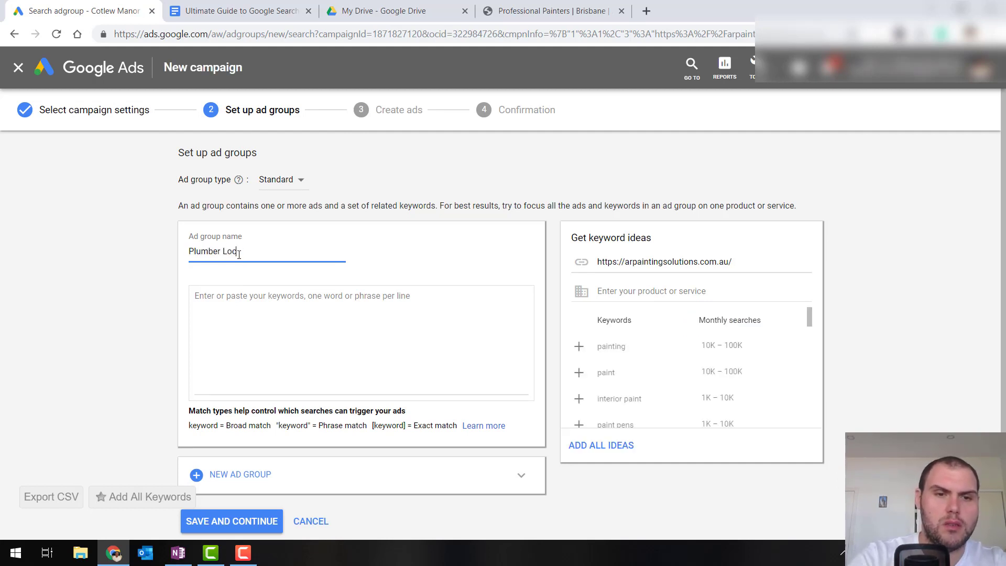
key(BackSpace)
text(cation)
Step: Review the keyword match type notation and enter "+plumber +gold coast" as the ad group's first keyword
click(264, 297)
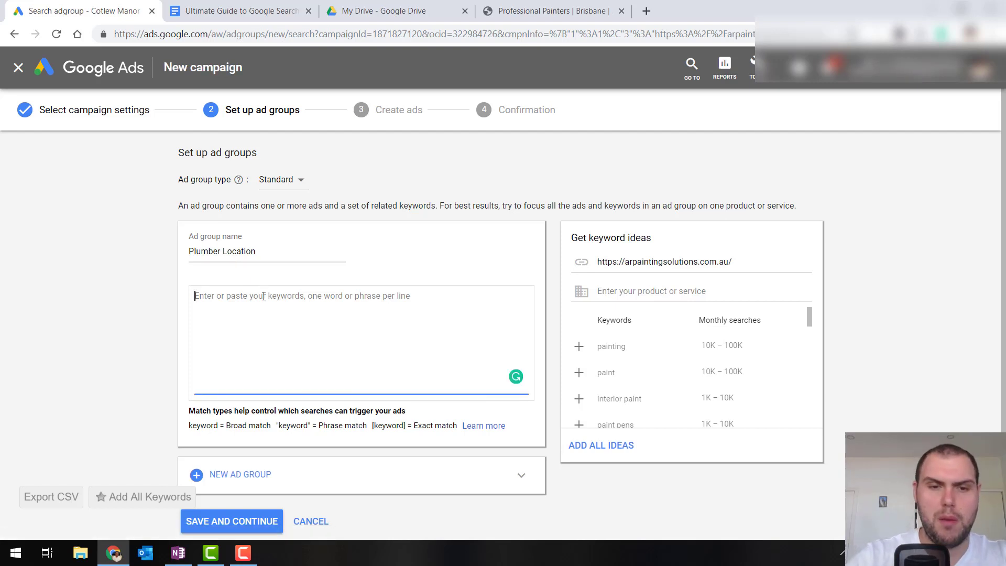
triple_click(241, 428)
click(241, 428)
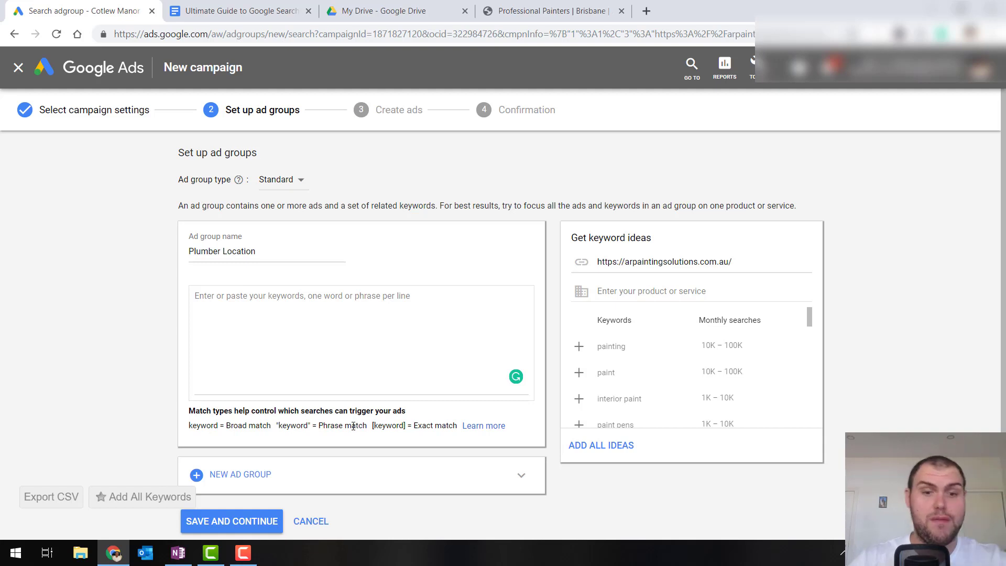
double_click(386, 425)
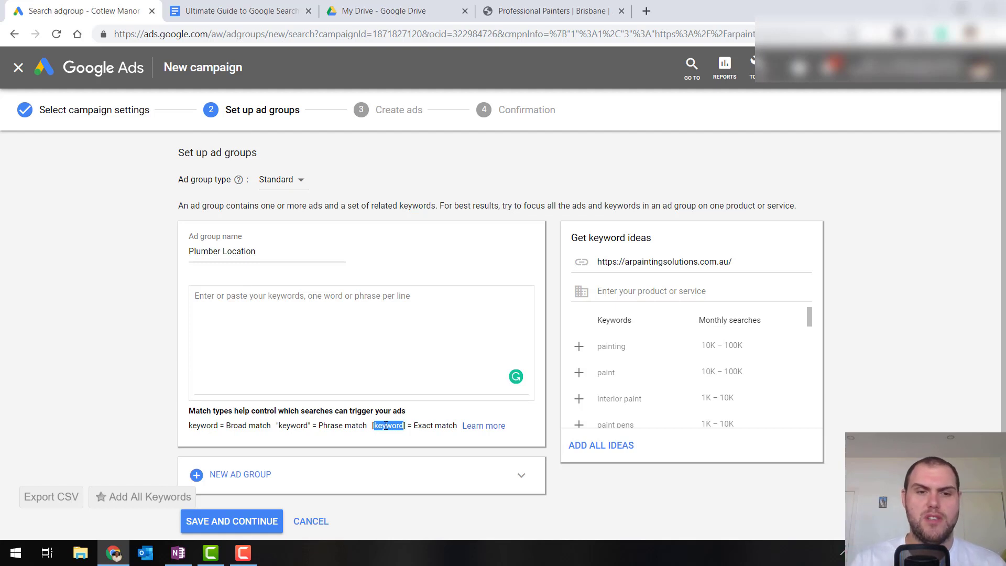
click(267, 336)
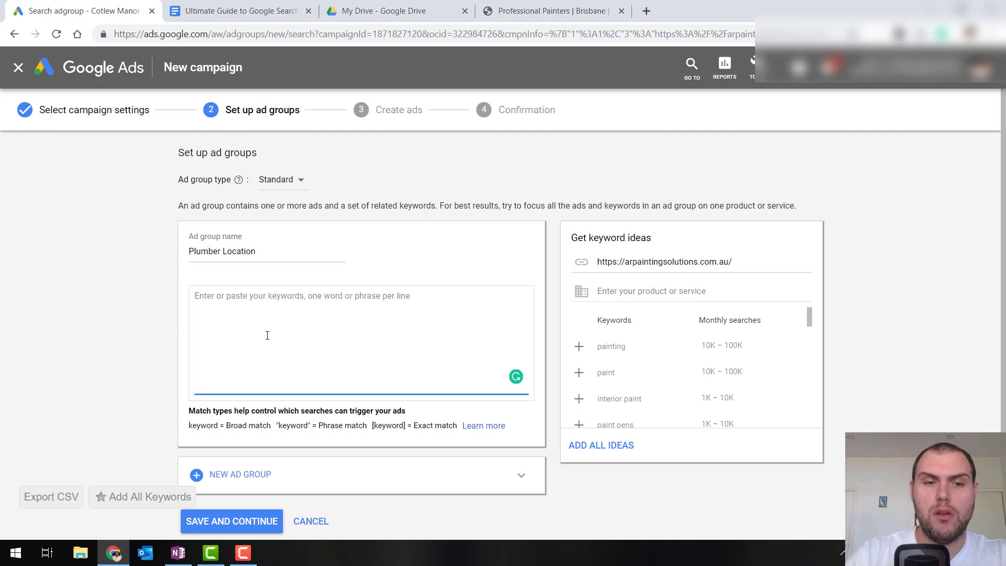
text(+plub)
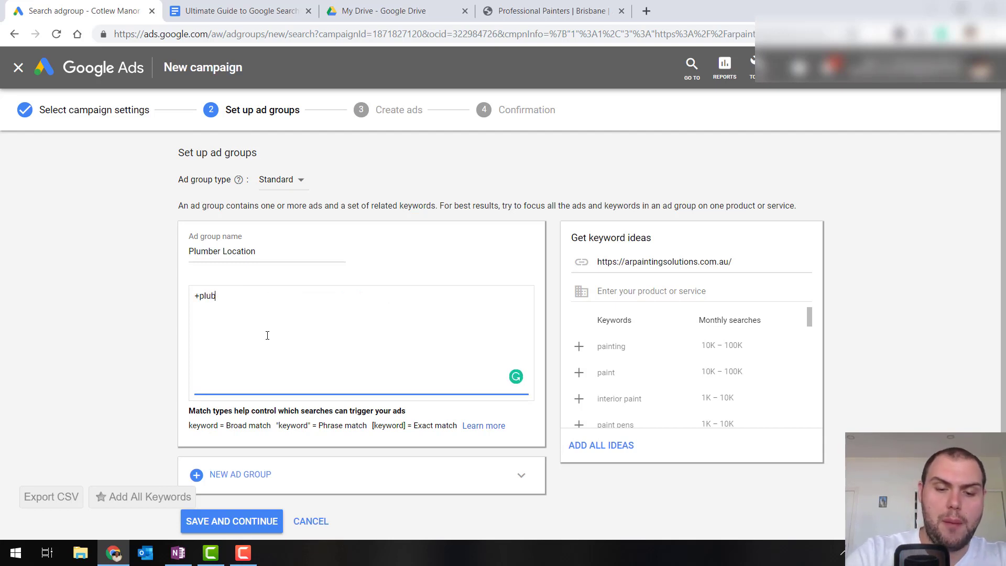
key(BackSpace)
text(mber)
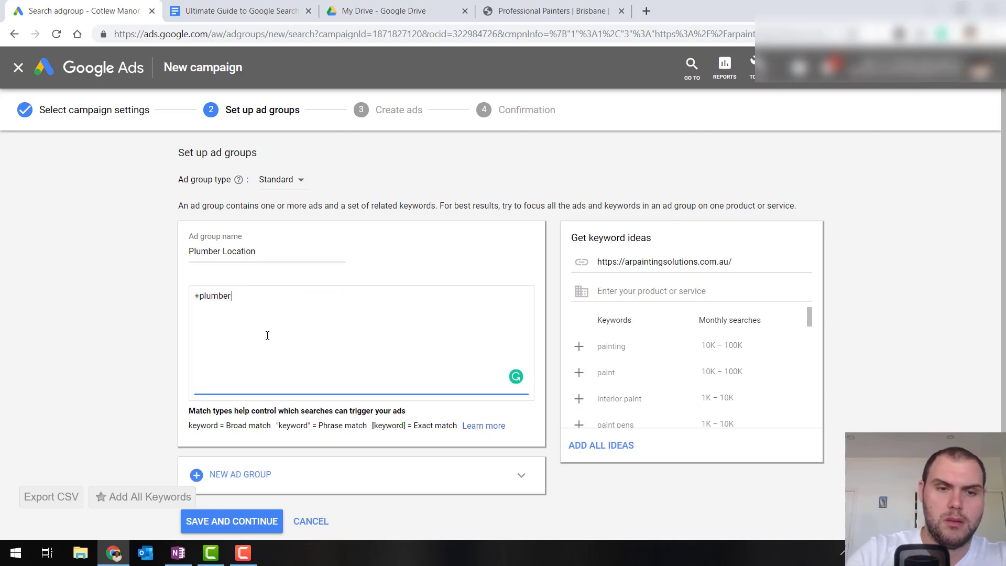
text( +gold)
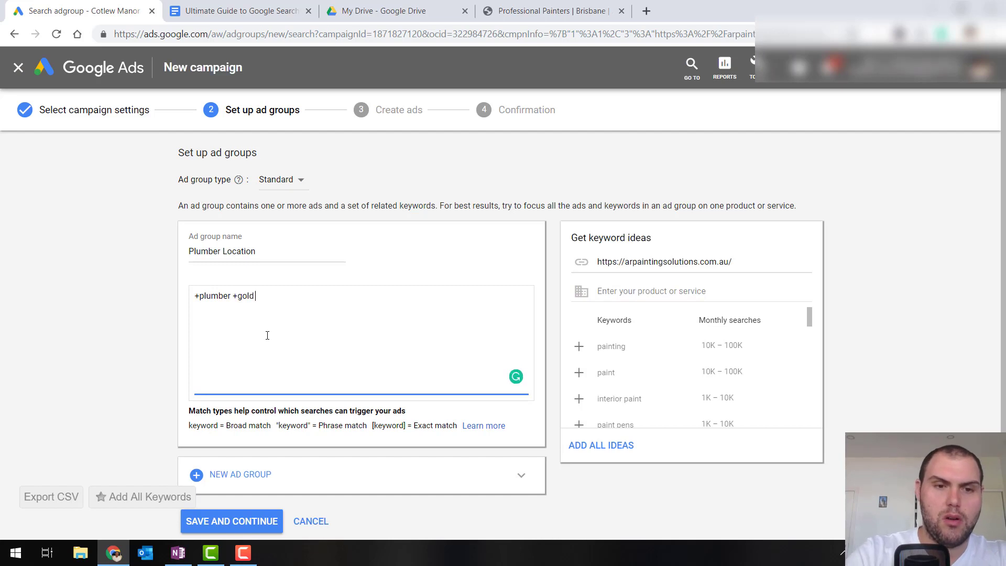
text( coast)
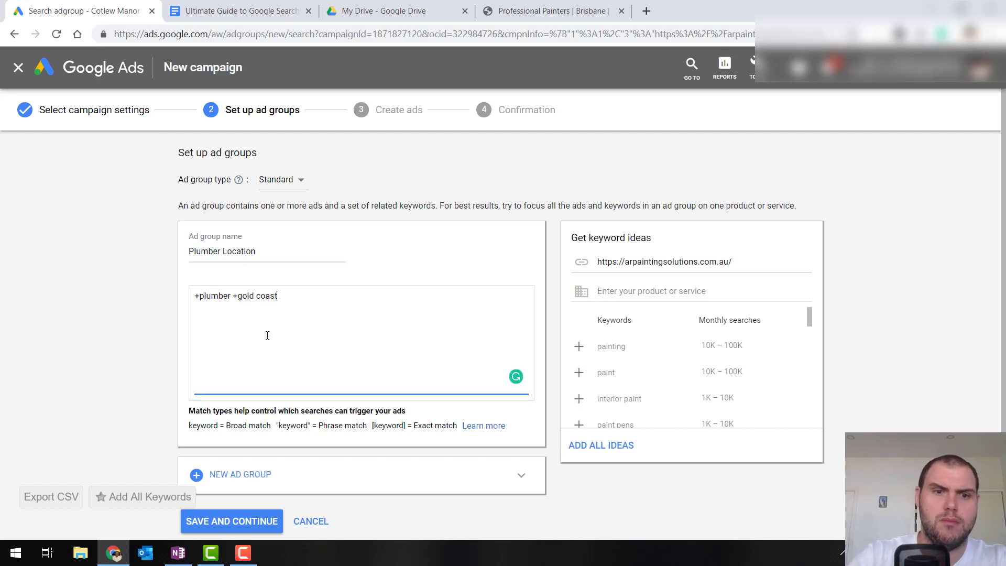
Step: Add the phrase match keyword "plumber gold coast", in quotation marks, on its own line in the ad group's keyword list
key(Return)
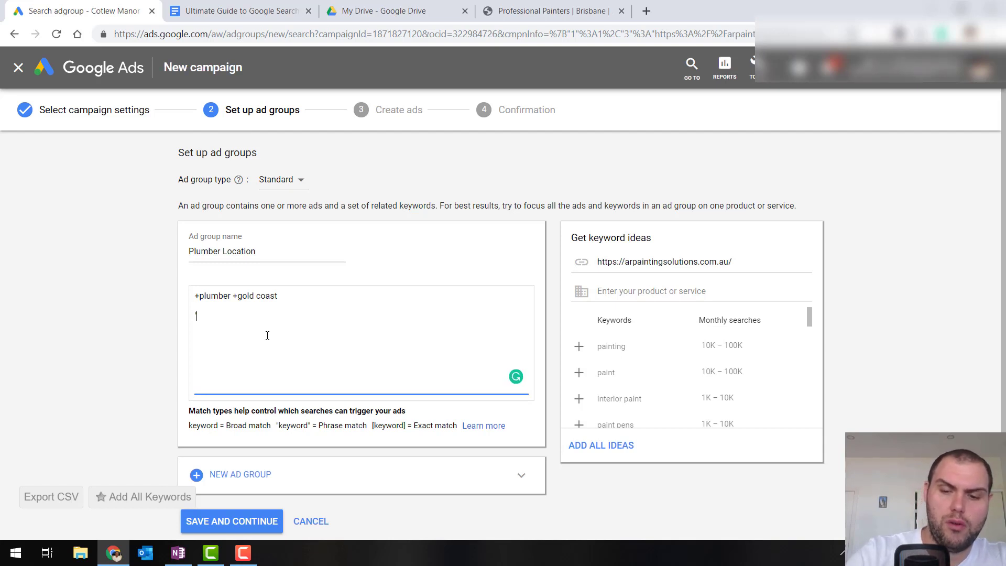
text("Pl)
key(BackSpace)
key(BackSpace)
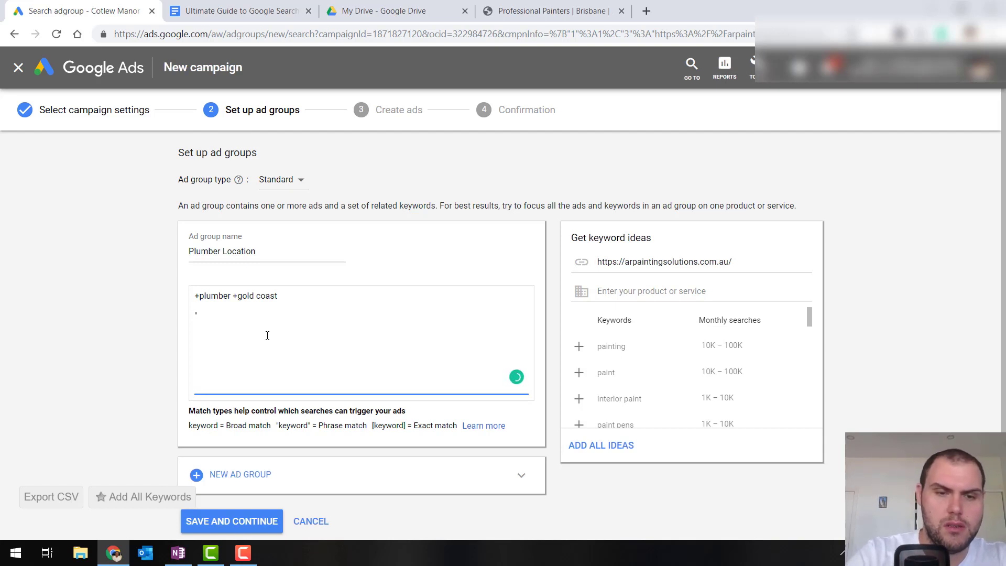
text(plumber gold c)
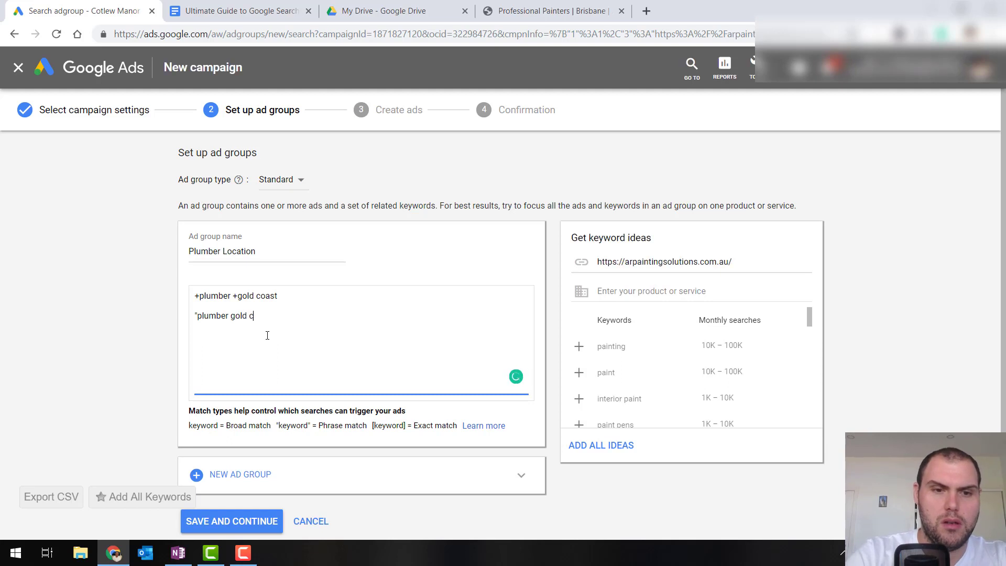
text(oast" )
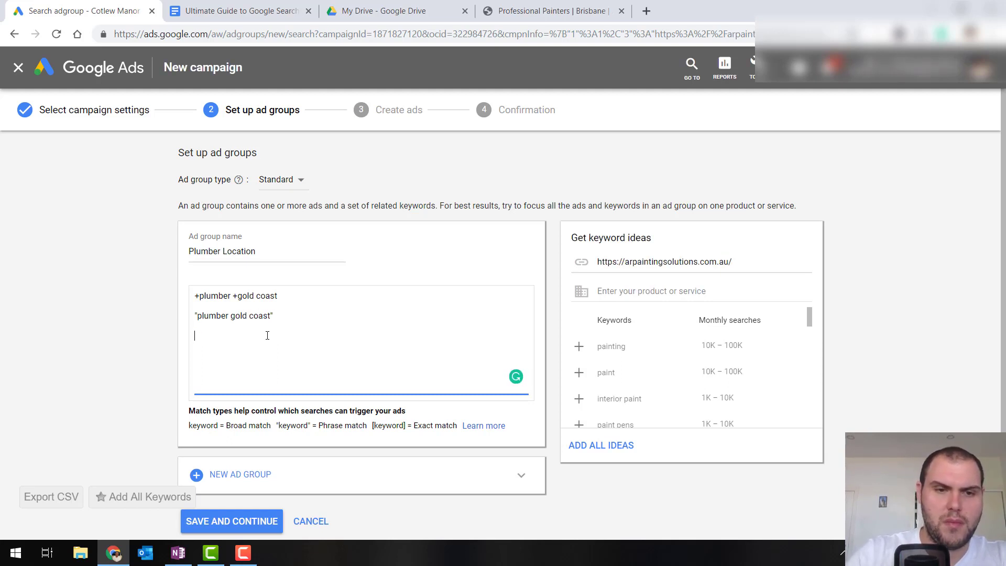
Step: Add the exact match keyword [plumber gold coast], in square brackets, as the third line of the Plumber Location keywords
text([)
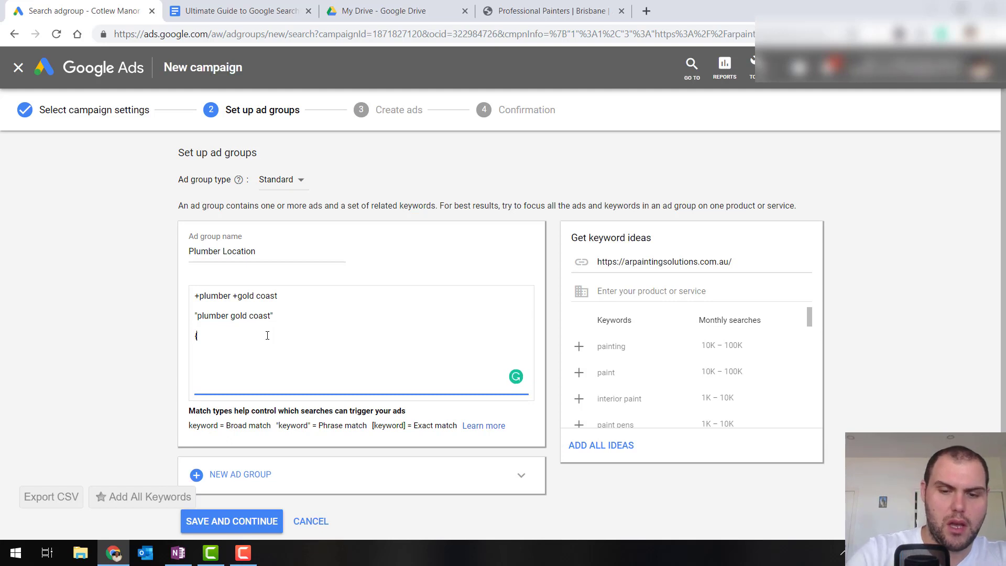
text(plum)
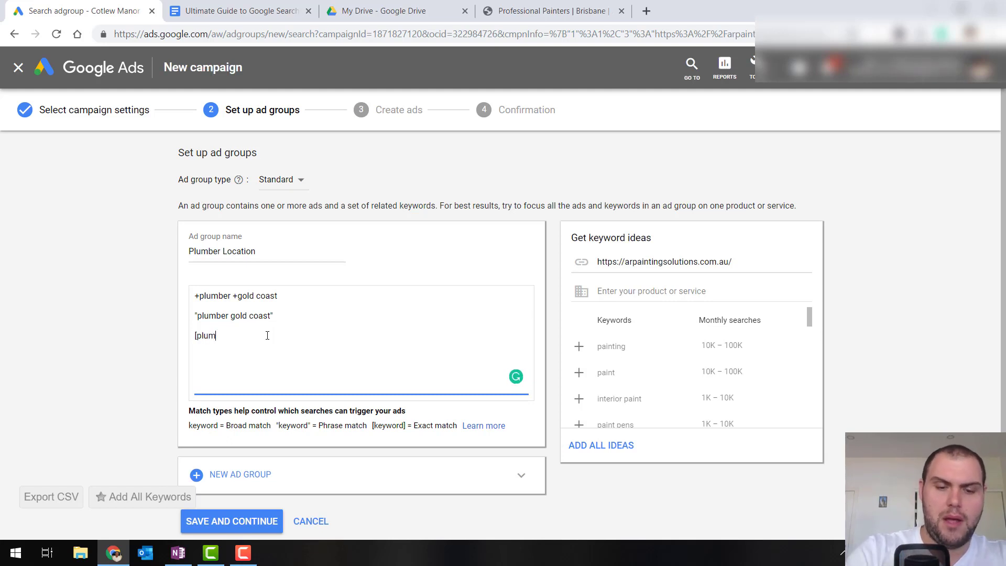
text(ber gold coast)
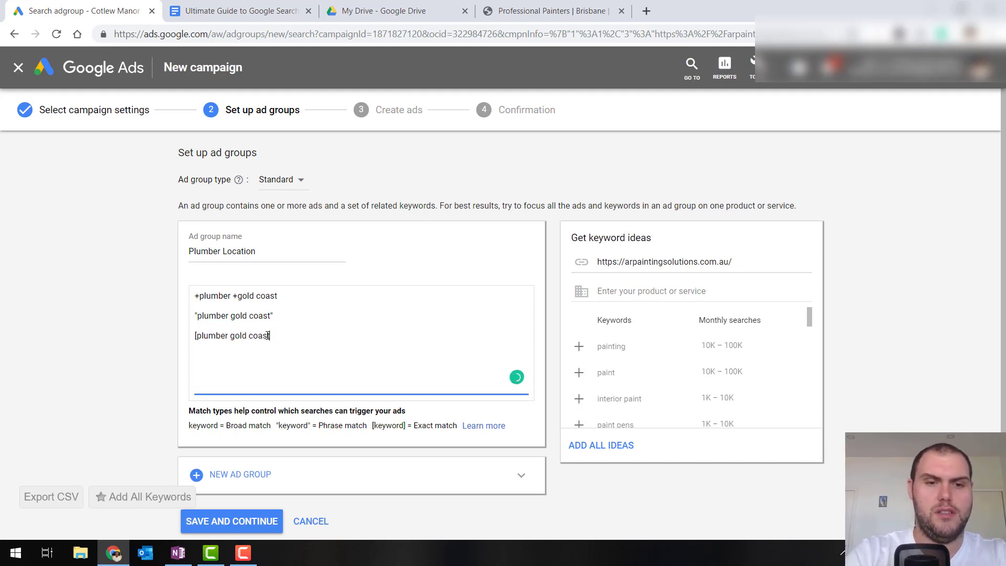
text(])
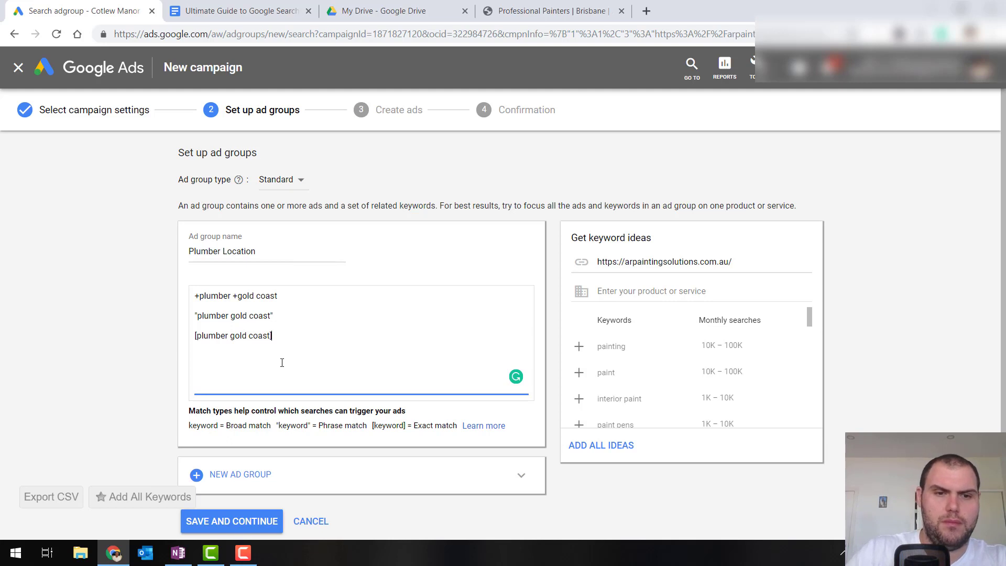
Step: Add a second ad group to the campaign and name it "Emergency plumbing"
scroll(282, 363, down, 1)
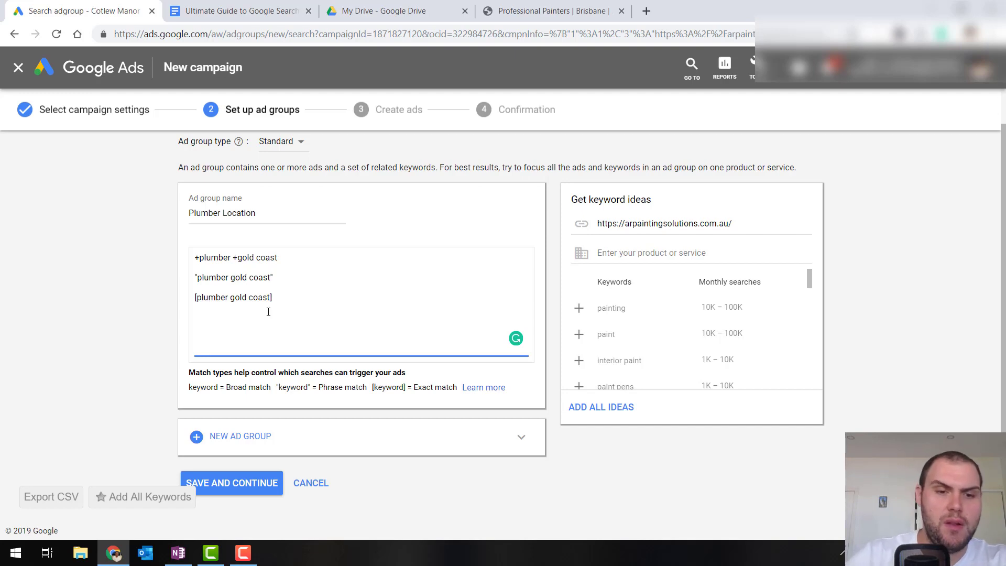
click(265, 443)
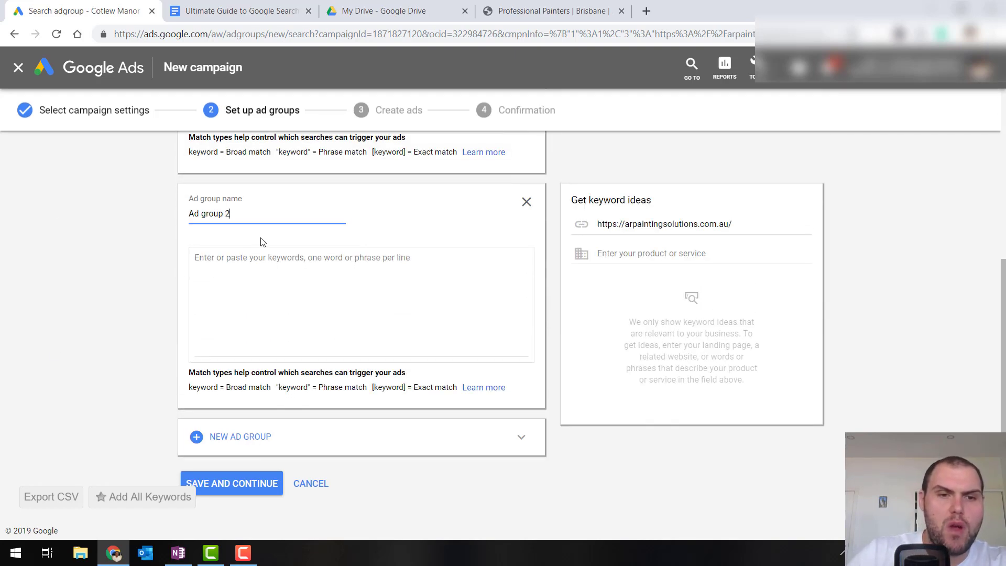
drag(258, 215, 28, 176)
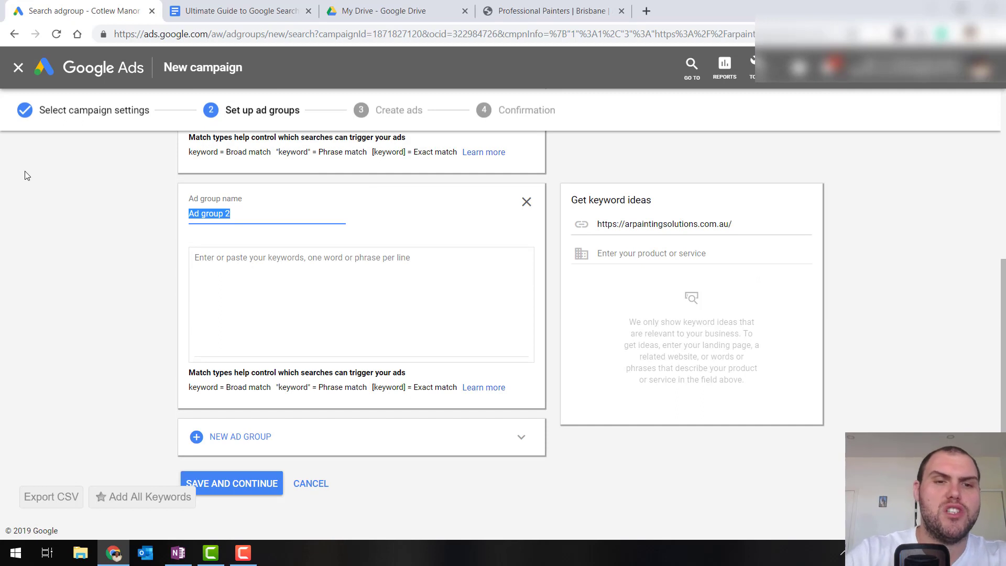
key(BackSpace)
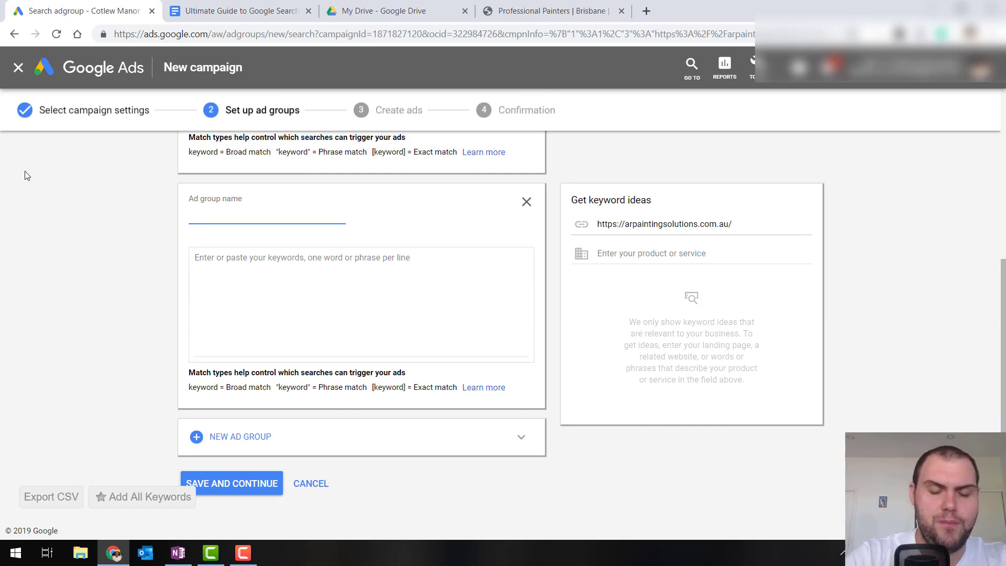
text(Emerge)
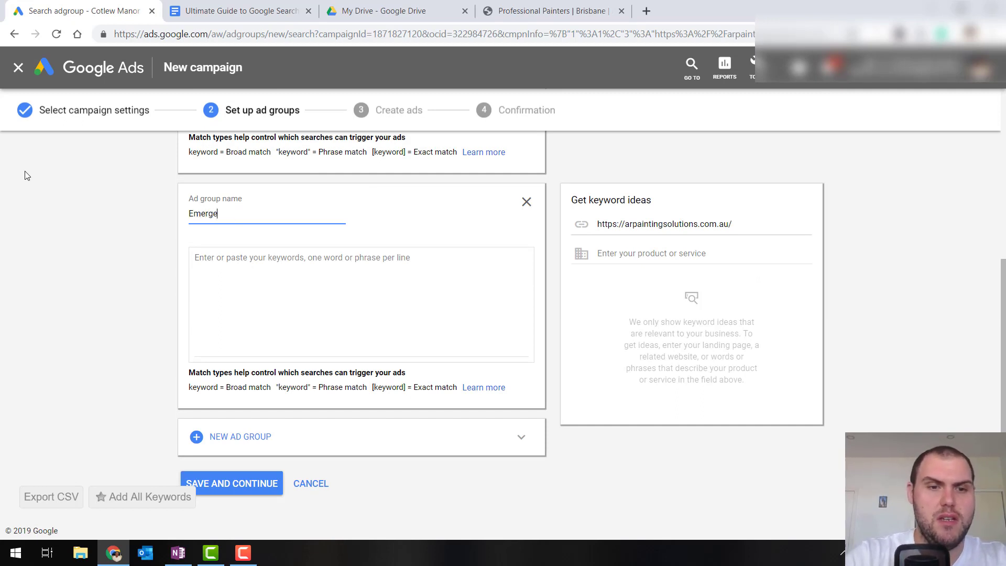
text(ncy plu)
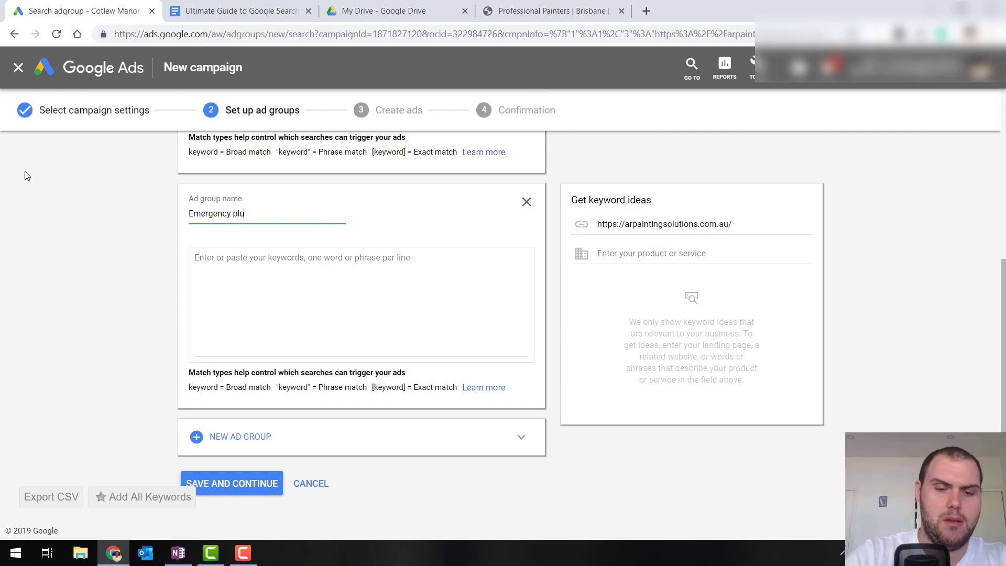
text(mbing)
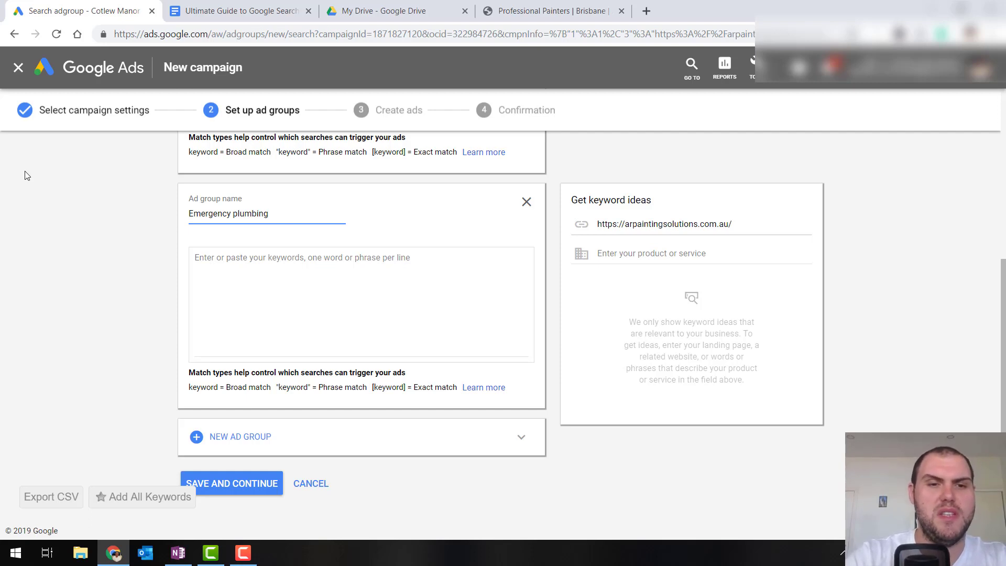
Step: Enter "+24/7 +plumber" as the first keyword of the Emergency plumbing ad group
key(Tab)
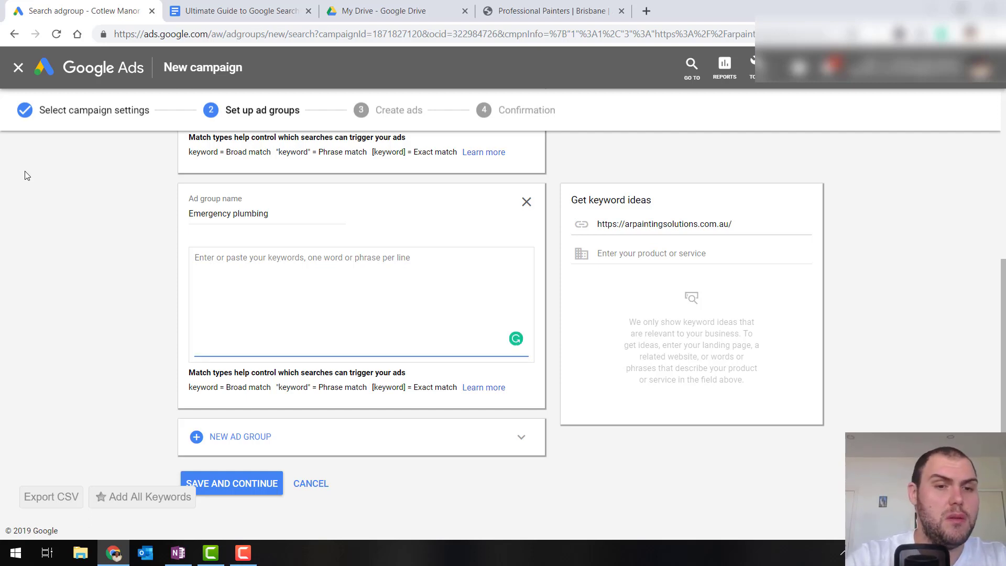
text(24)
key(BackSpace)
key(BackSpace)
text(+)
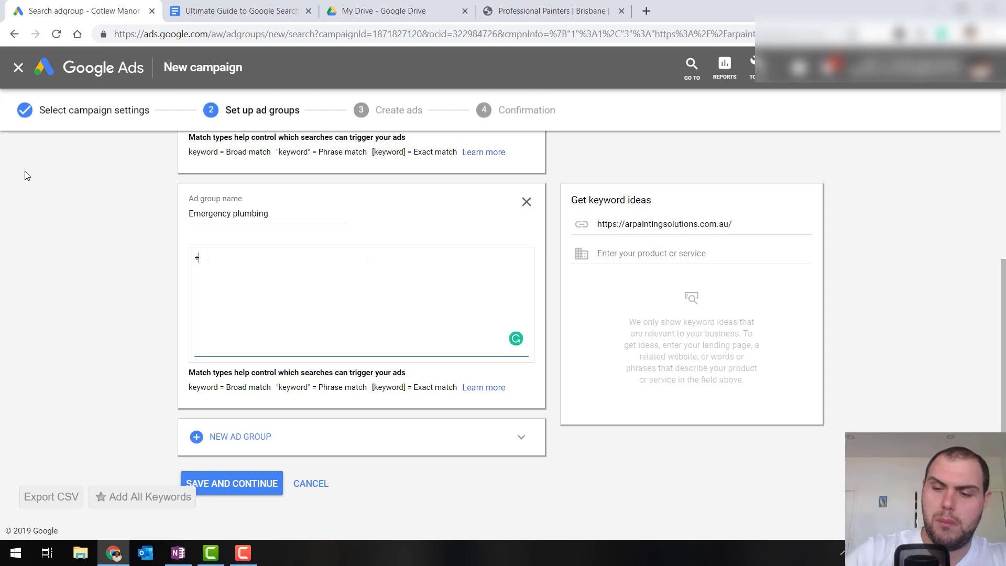
text(24/7)
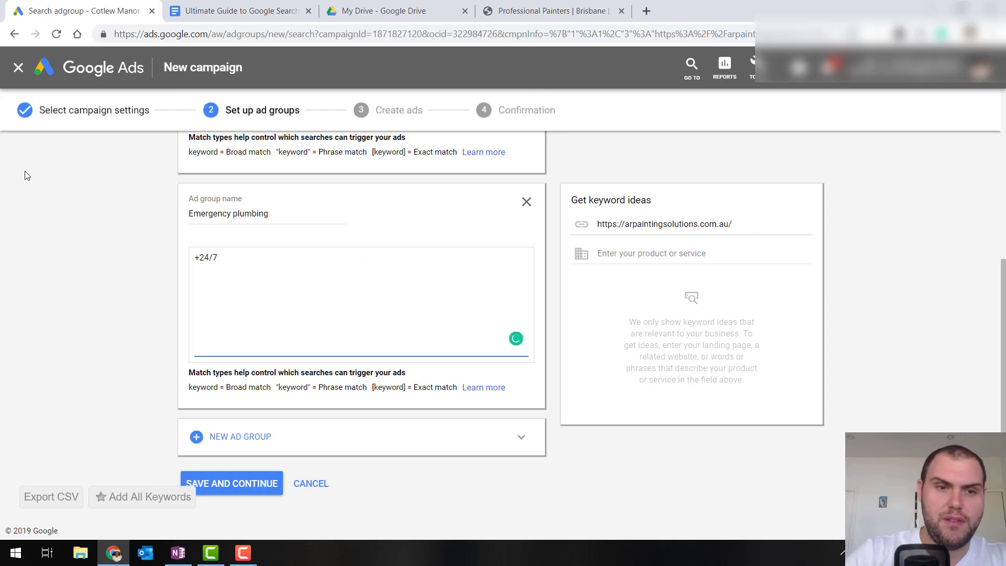
text( +plum)
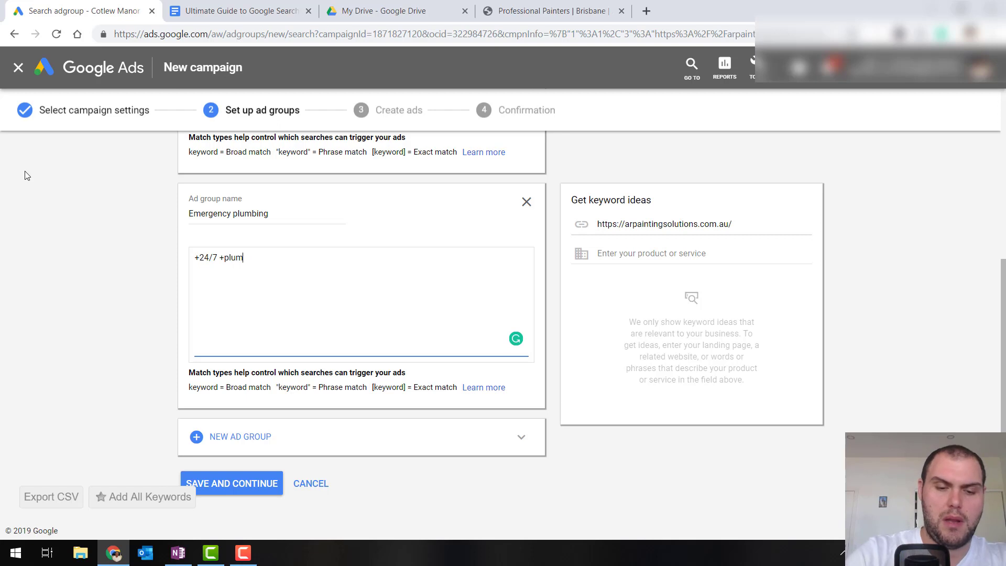
text(ber)
key(Return)
Step: Add the keyword "+emergency +plumber +gold coast" on the second line of the Emergency plumbing ad group
text(+)
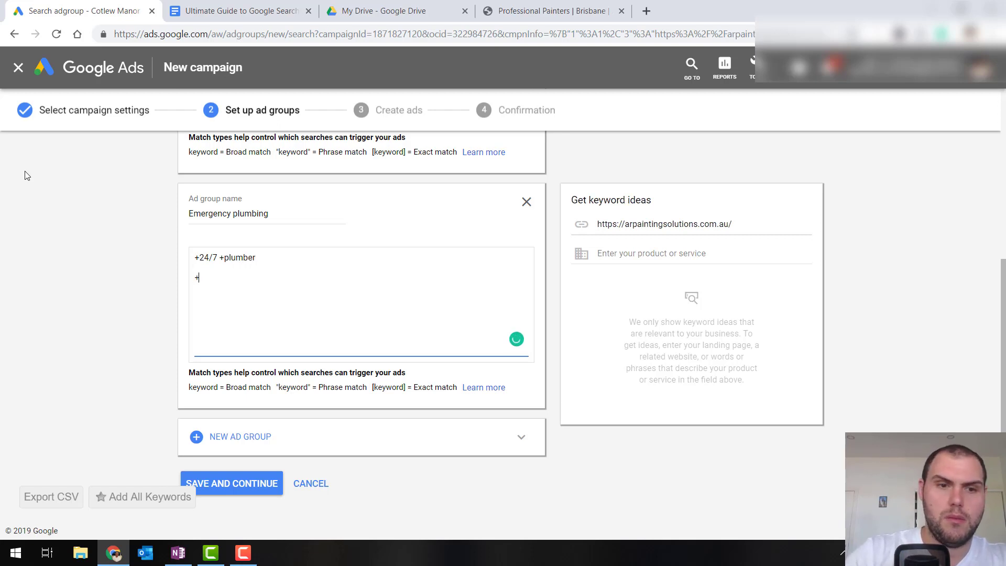
text(e)
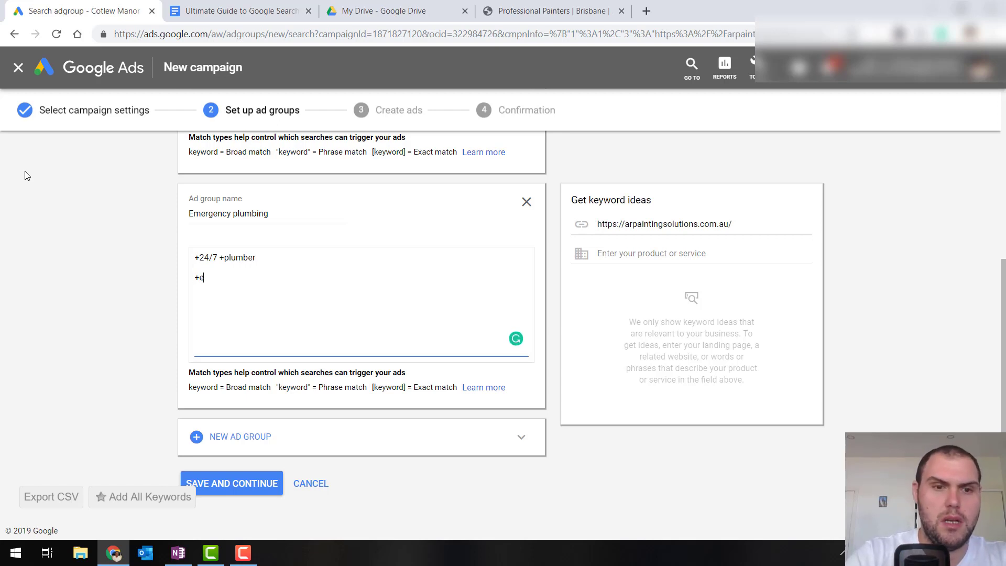
text(mergency)
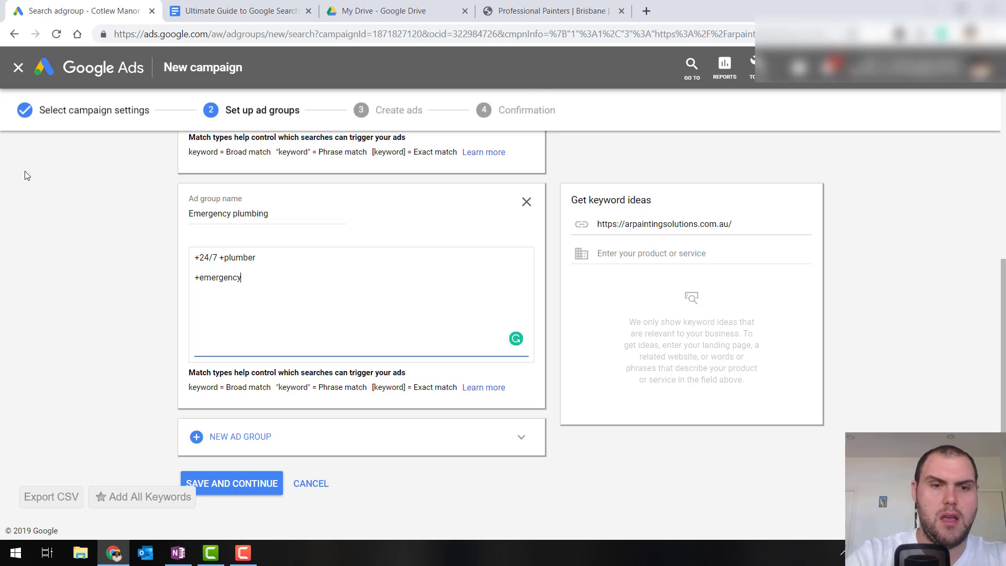
text( +pl)
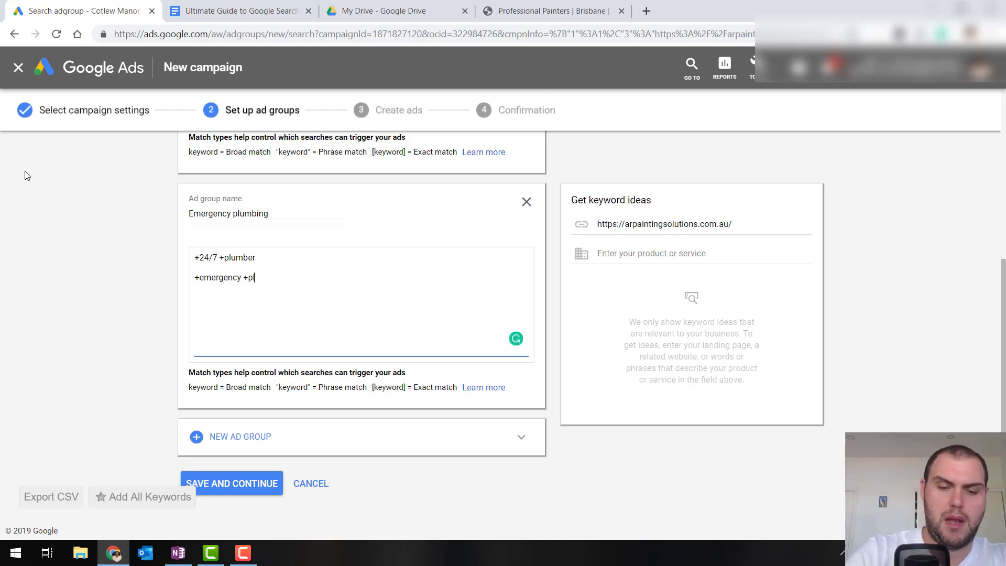
text(umber)
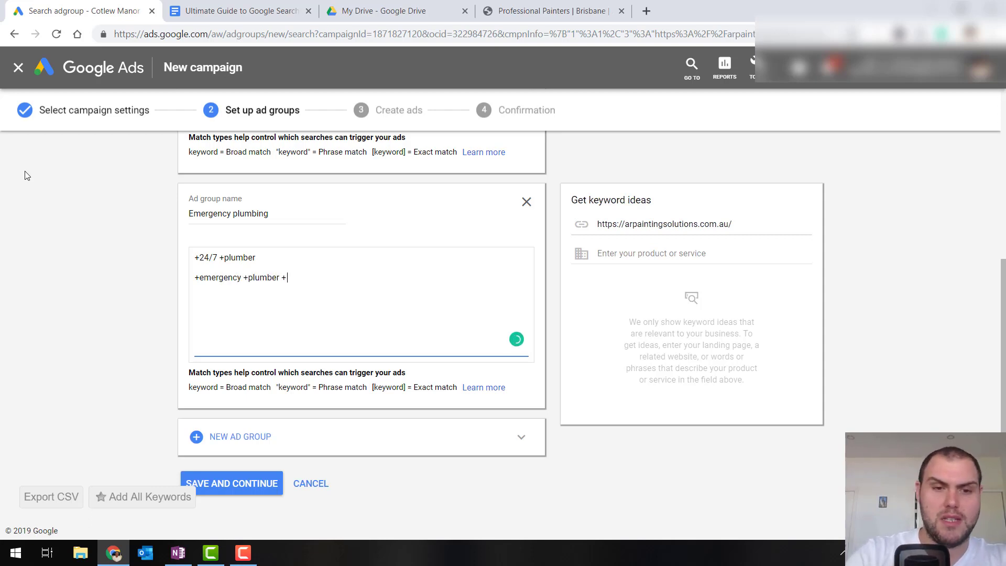
text( +gold coast)
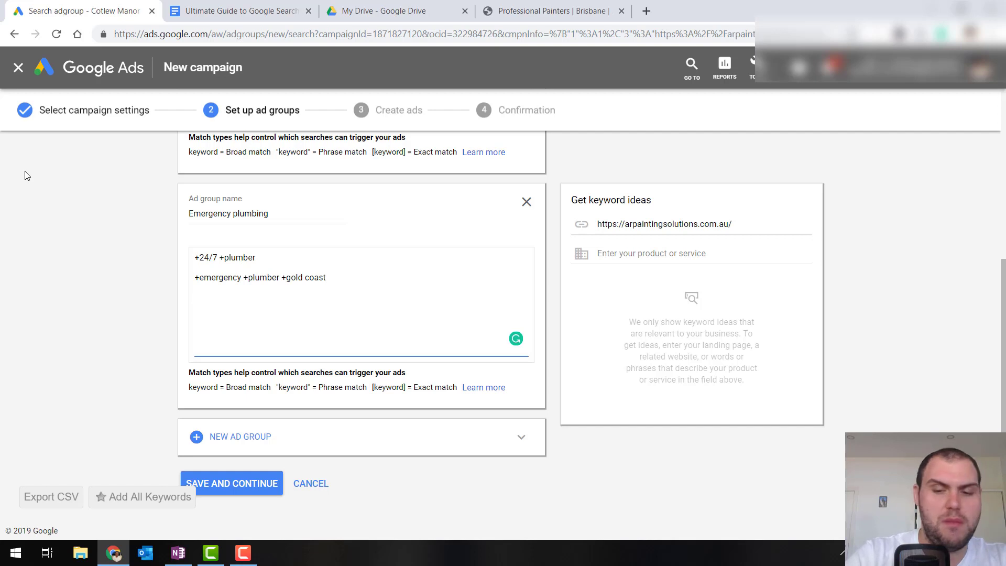
Step: Add the phrase match keyword "24/7 plumber", in quotation marks, on the third line of the Emergency plumbing keywords
text("2)
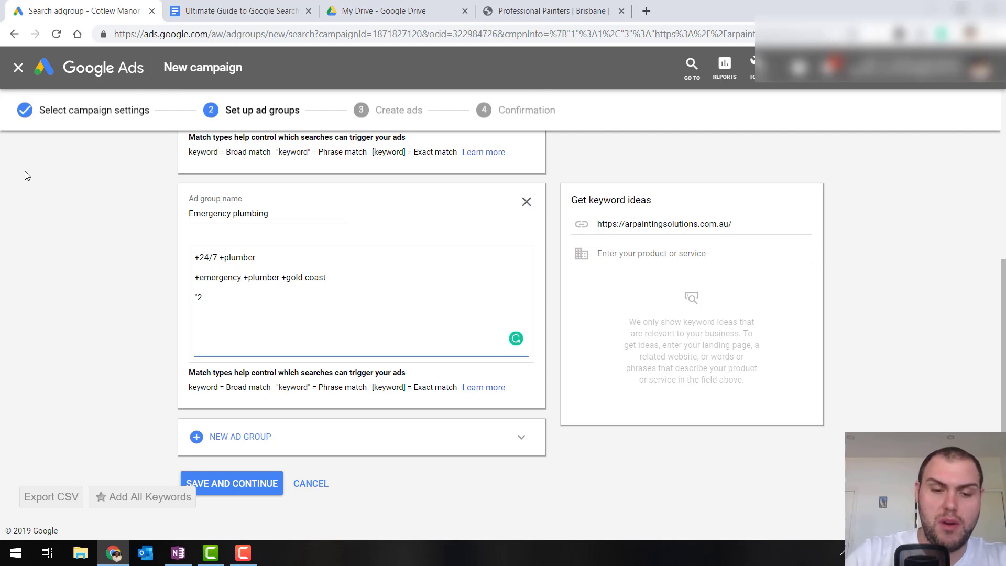
text(4/7)
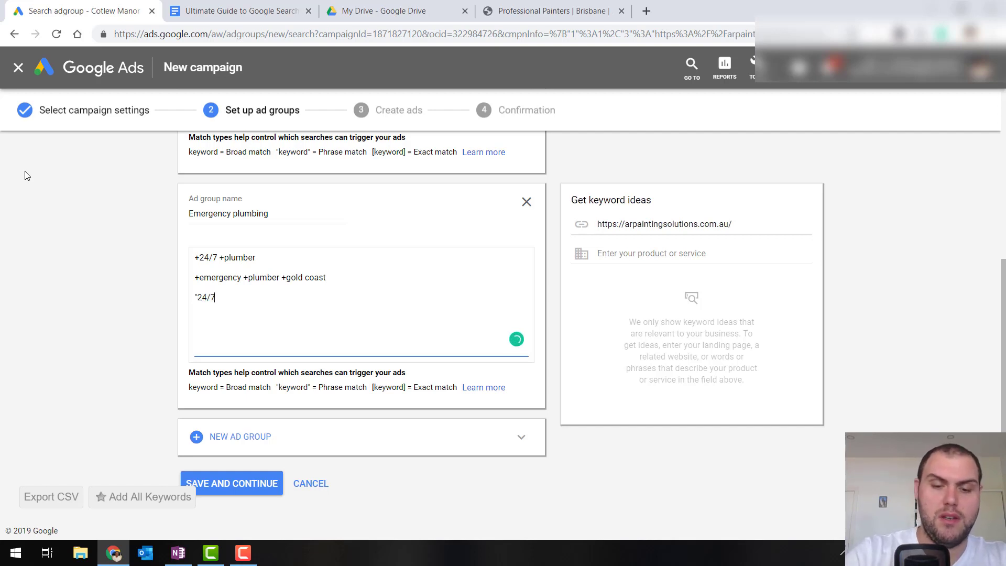
text( plumber)
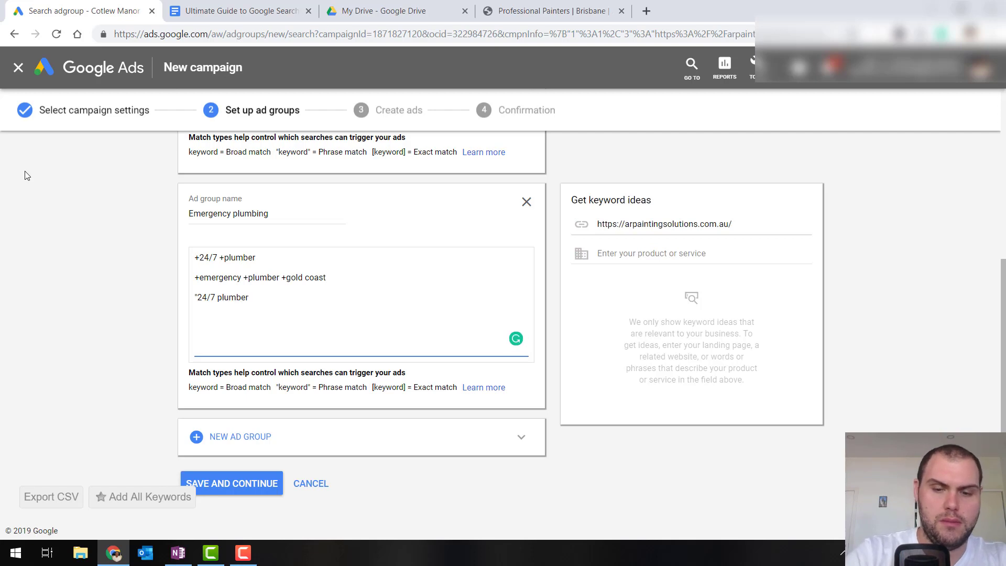
text(")
key(Return)
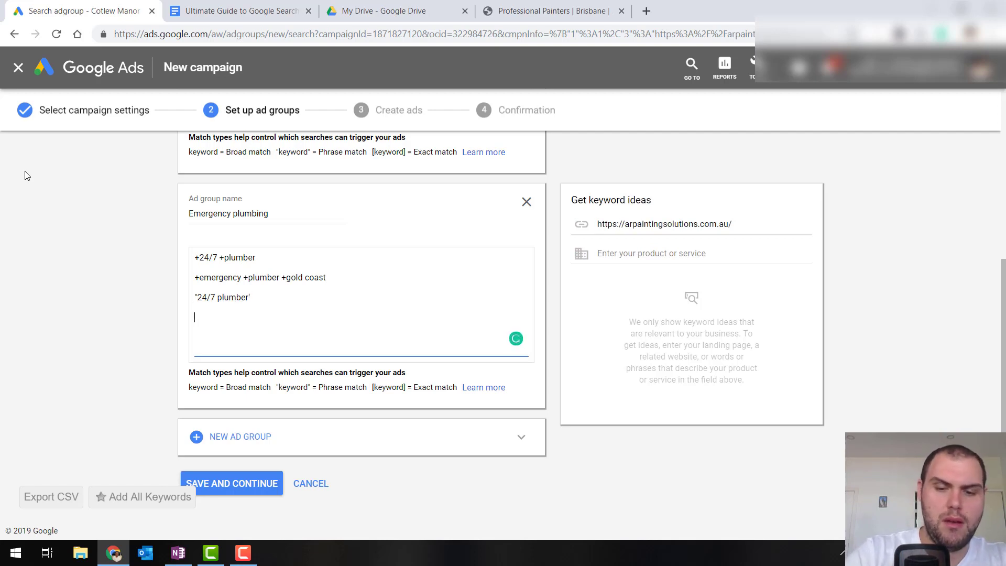
Step: Add 24/7 plumber in brackets as the exact match keyword on the fourth line of the Emergency plumbing ad group
text([)
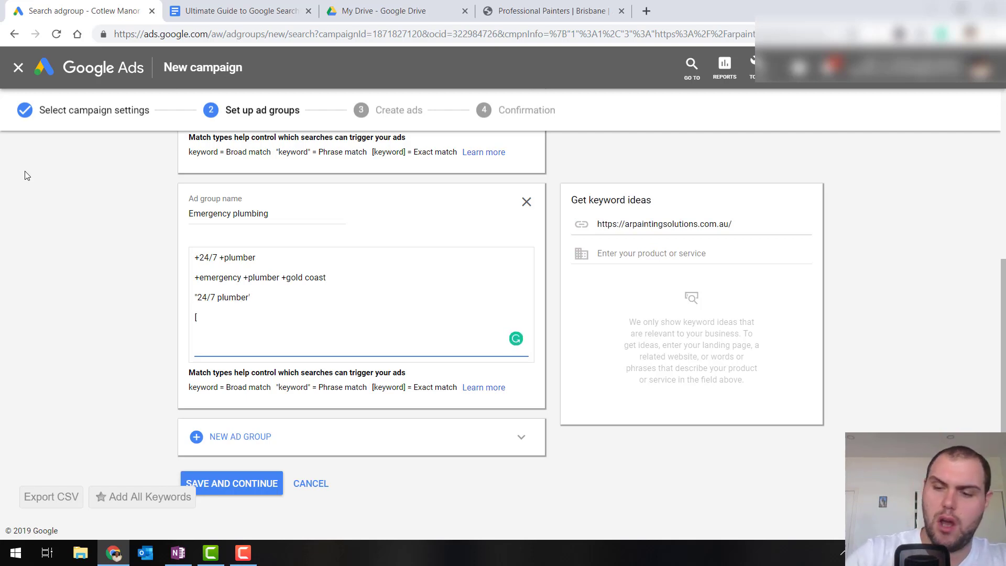
text(24/7 pl)
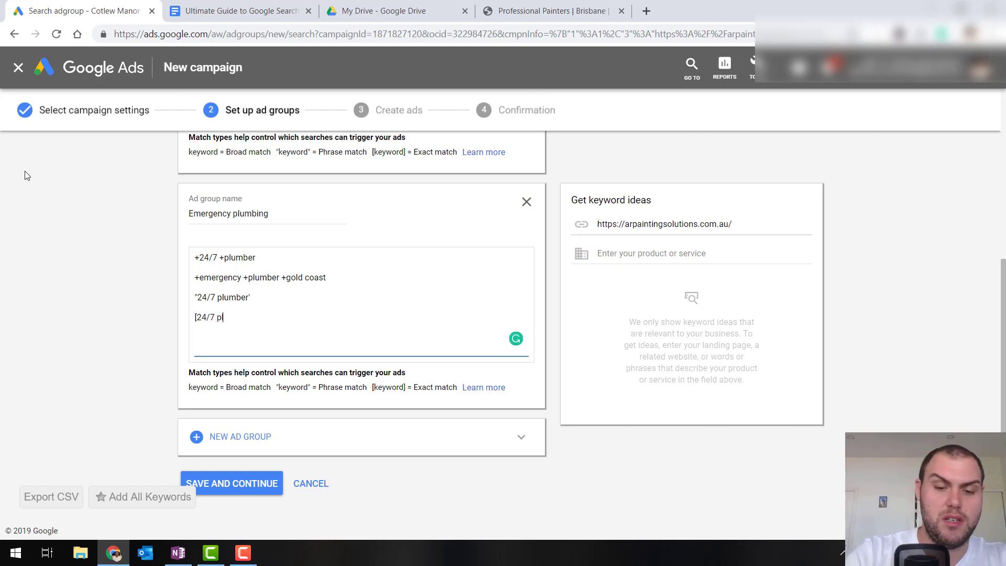
text(umber)
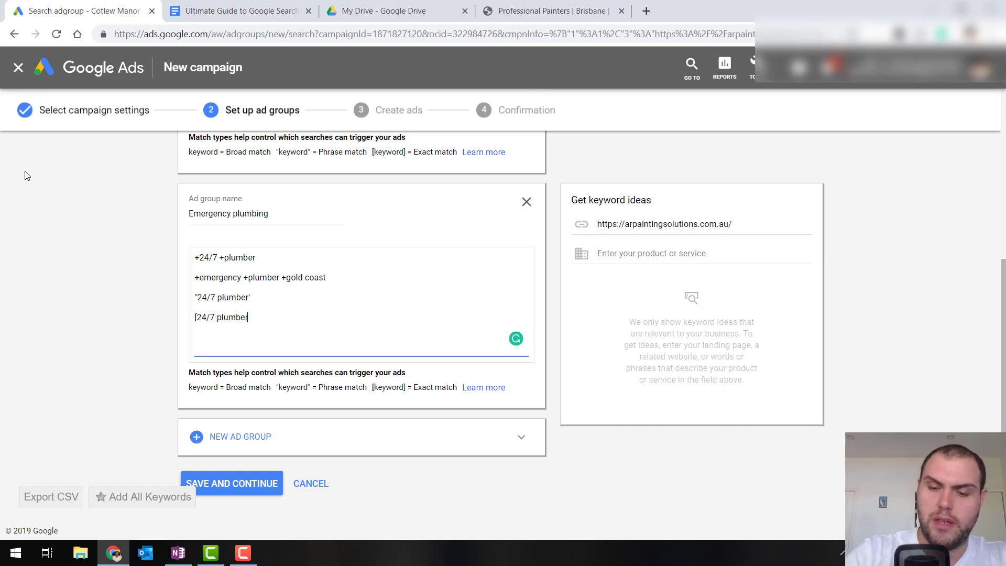
text(})
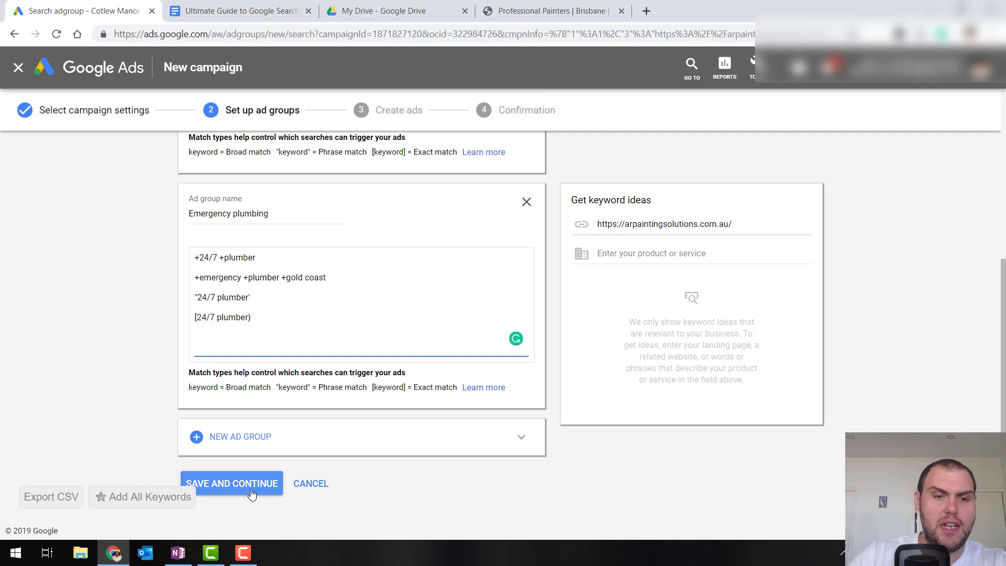
Step: Check the keywords of both ad groups, then save them and continue to ad creation
scroll(370, 407, up, 4)
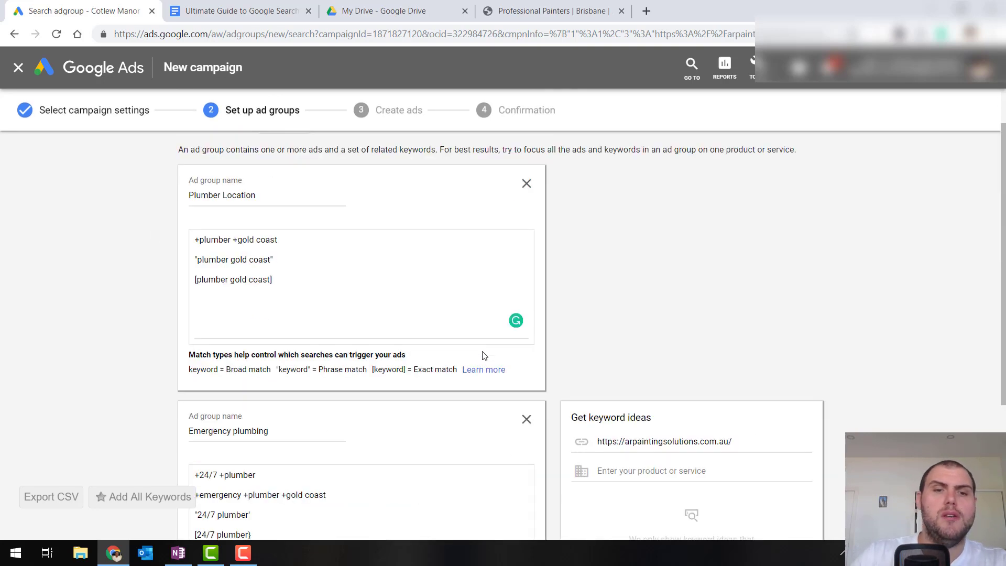
scroll(484, 356, down, 4)
click(244, 492)
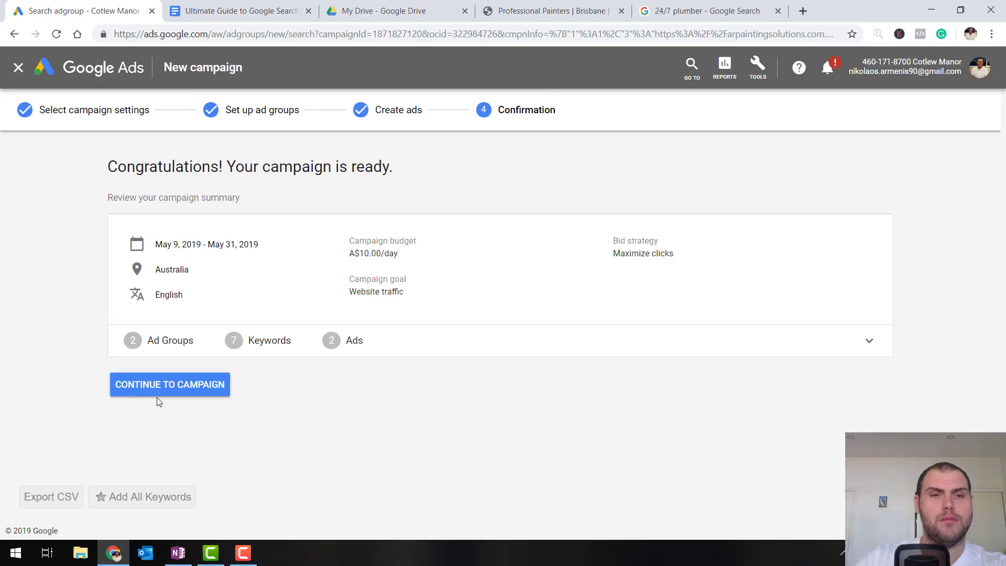
Step: Continue from the confirmation summary to the campaign and select the Plumber Location ad group in the list
click(188, 389)
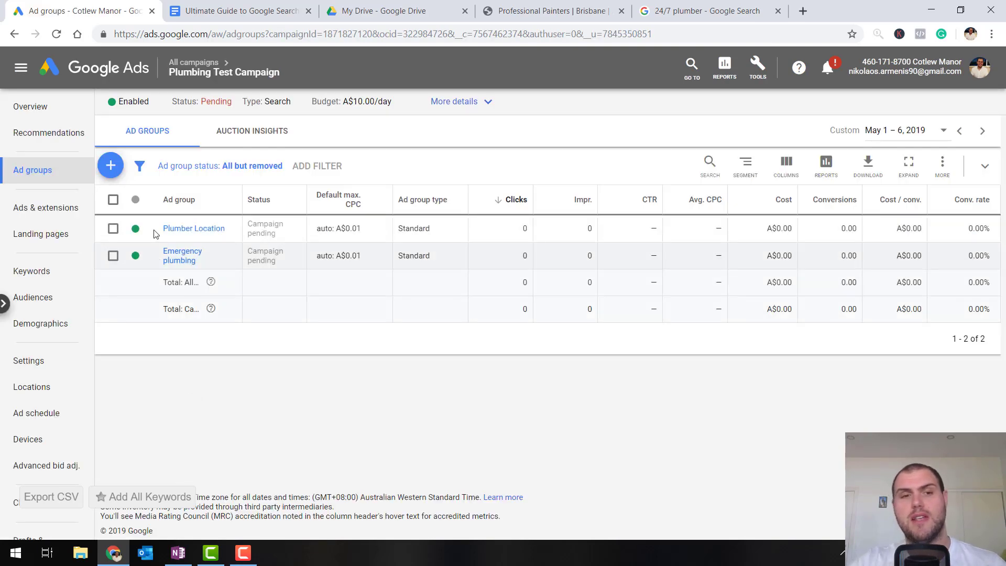
click(114, 228)
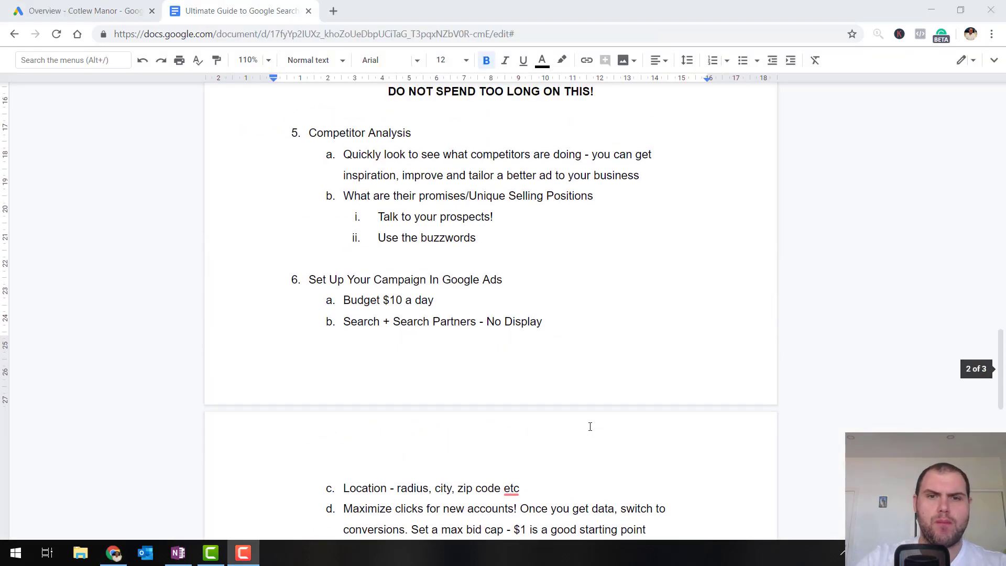
Step: Review the guide document's section on setting up the campaign, including budget, networks, location, bidding and ad rotation
scroll(590, 426, up, 3)
scroll(544, 426, down, 3)
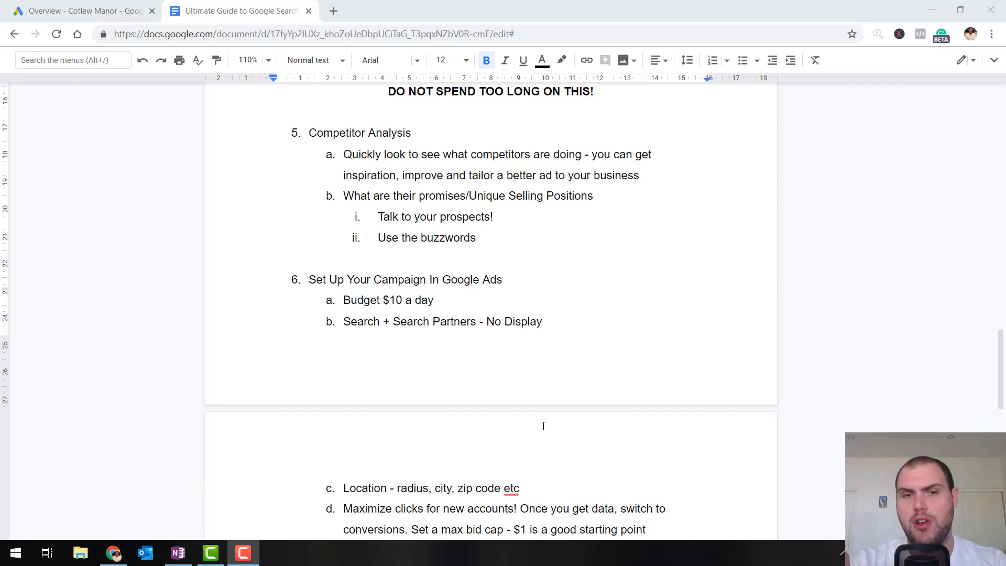
scroll(545, 427, down, 2)
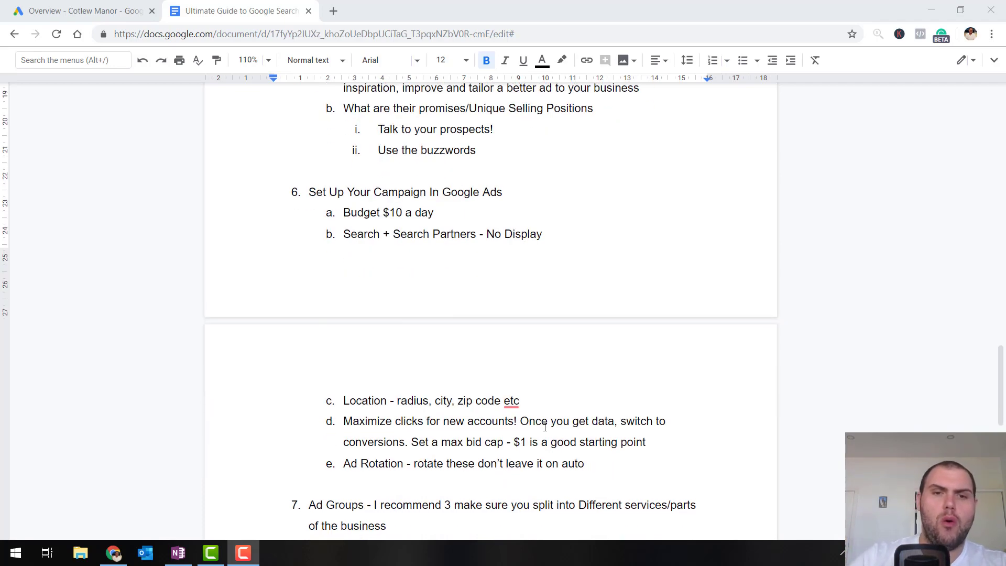
Step: Review the guide document's sections on ad groups and match types, ad setup, regular improvements, bid adjustments and retargeting
scroll(429, 164, down, 2)
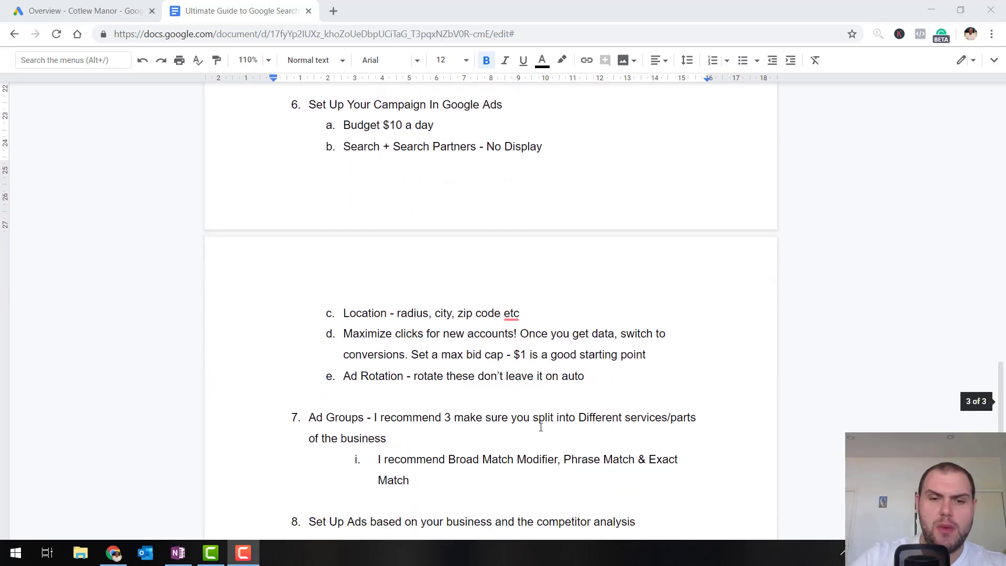
triple_click(367, 104)
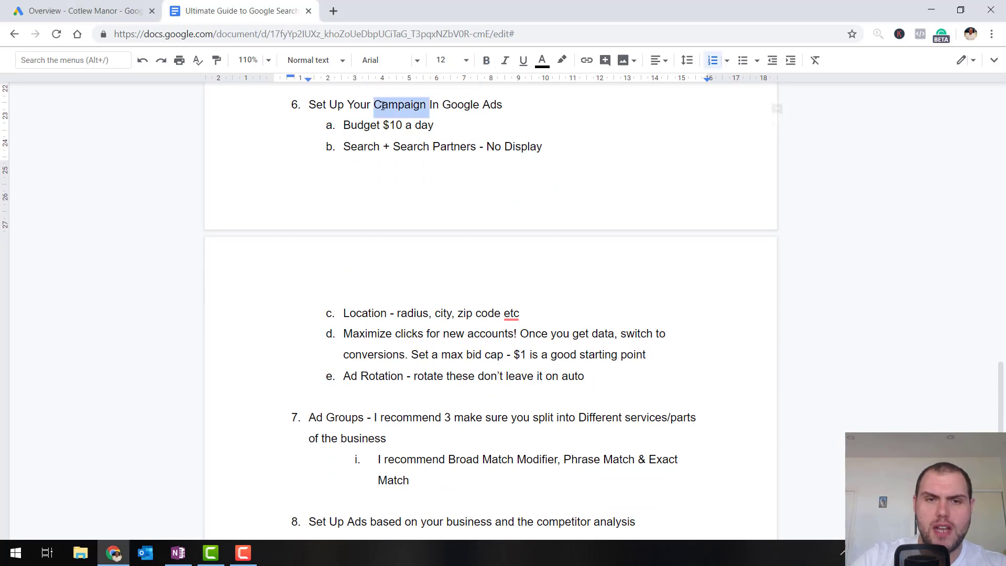
double_click(351, 417)
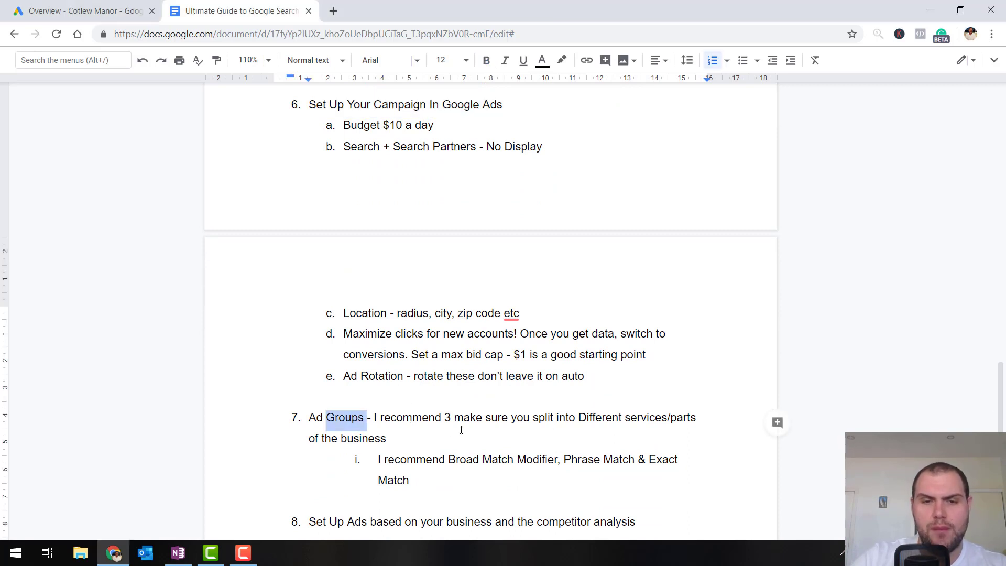
click(445, 460)
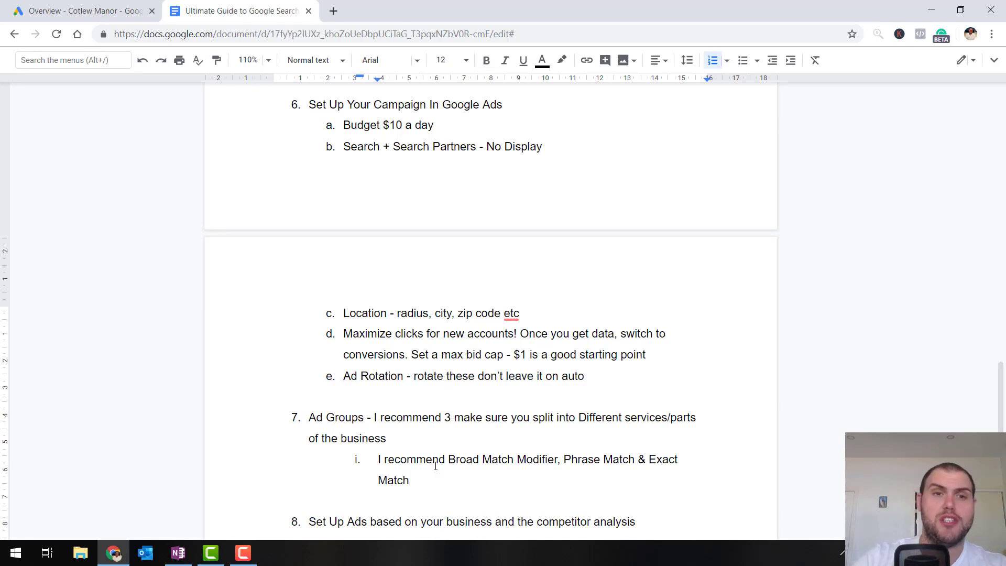
scroll(435, 475, down, 2)
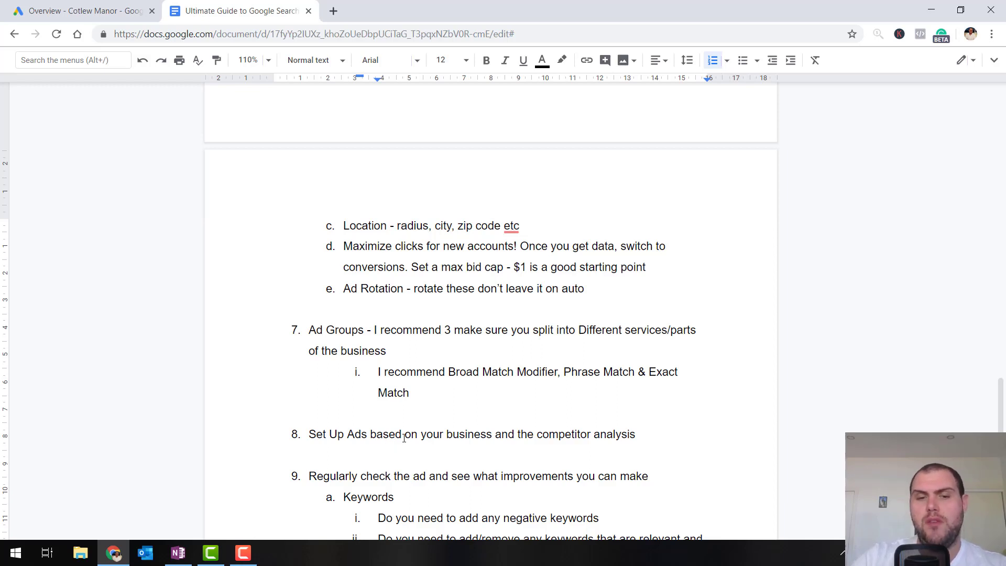
scroll(404, 439, down, 4)
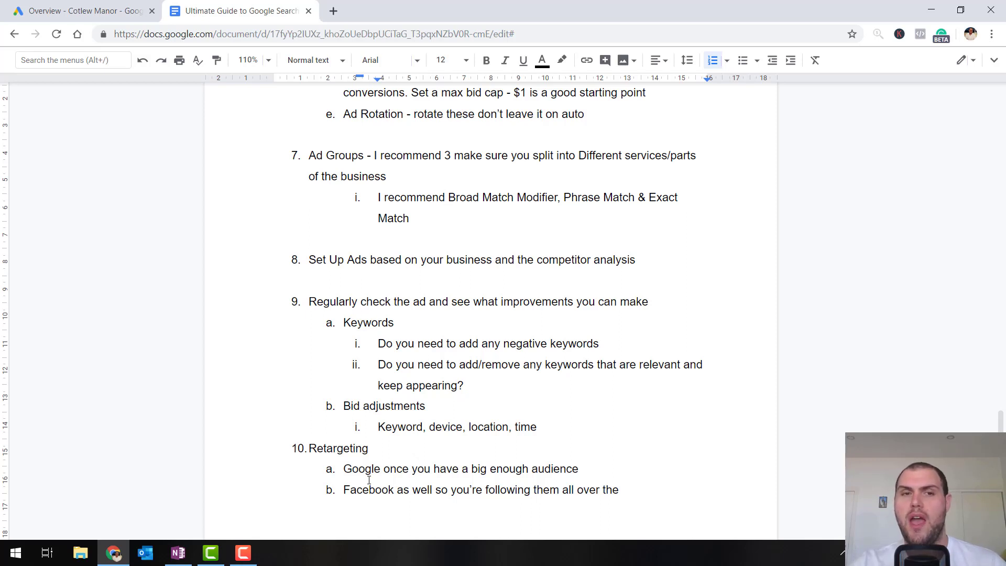
click(400, 491)
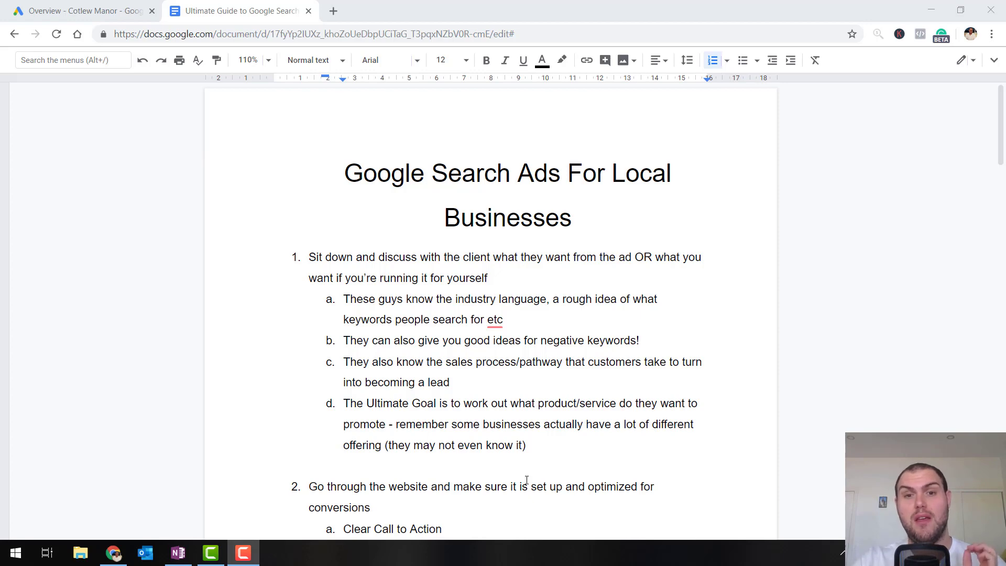
Step: Recap the guide document from the website and conversion goals through the keyword research table, competitor analysis, campaign setup, ad groups and regular checks
scroll(526, 481, down, 1)
scroll(527, 480, down, 6)
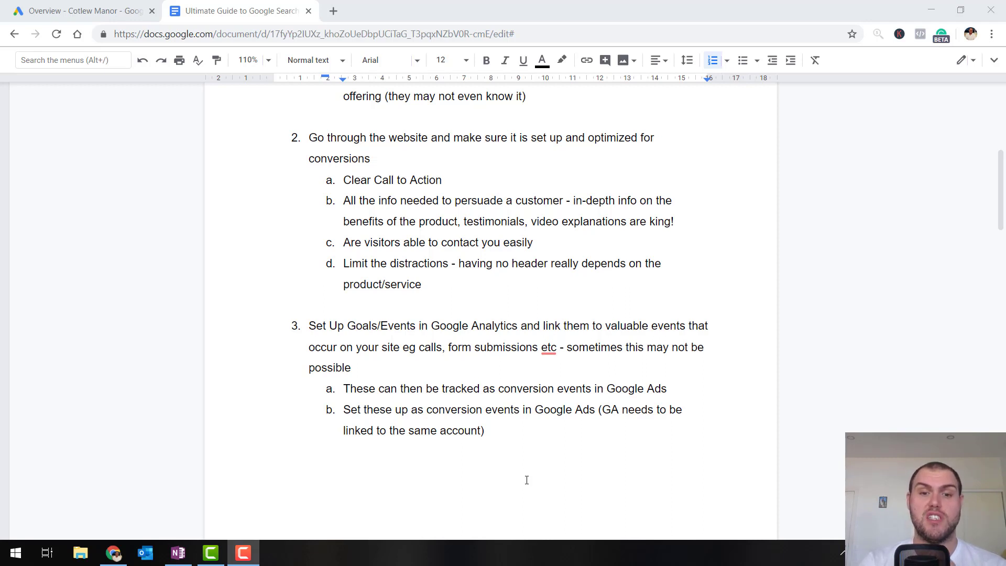
scroll(527, 481, down, 8)
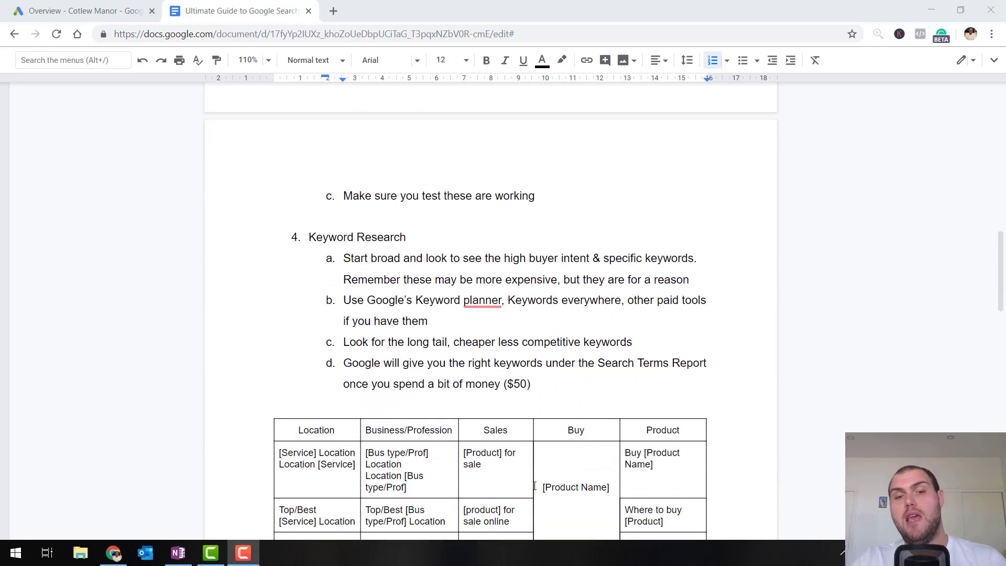
scroll(519, 448, down, 2)
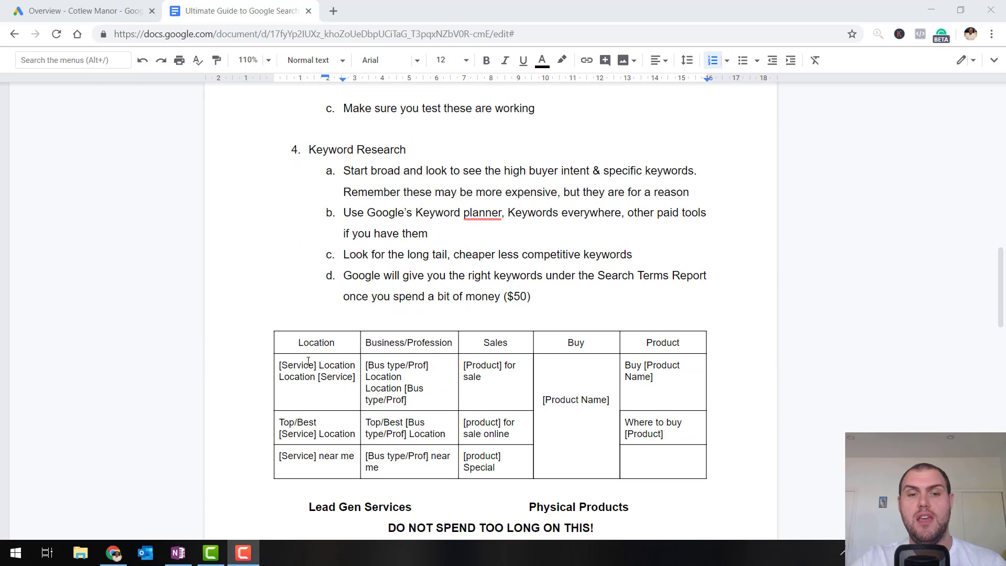
drag(296, 339, 678, 461)
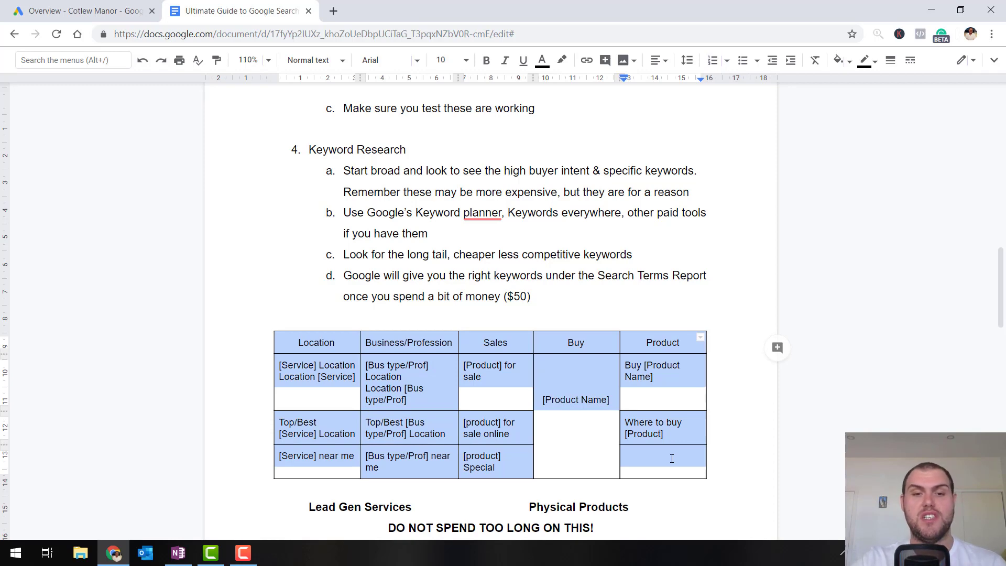
scroll(672, 458, down, 2)
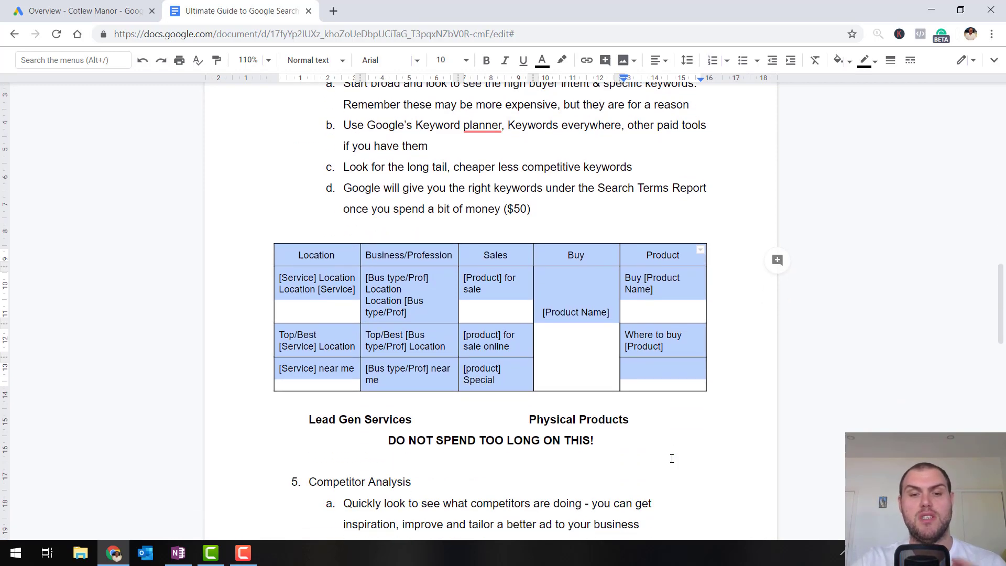
scroll(672, 458, down, 4)
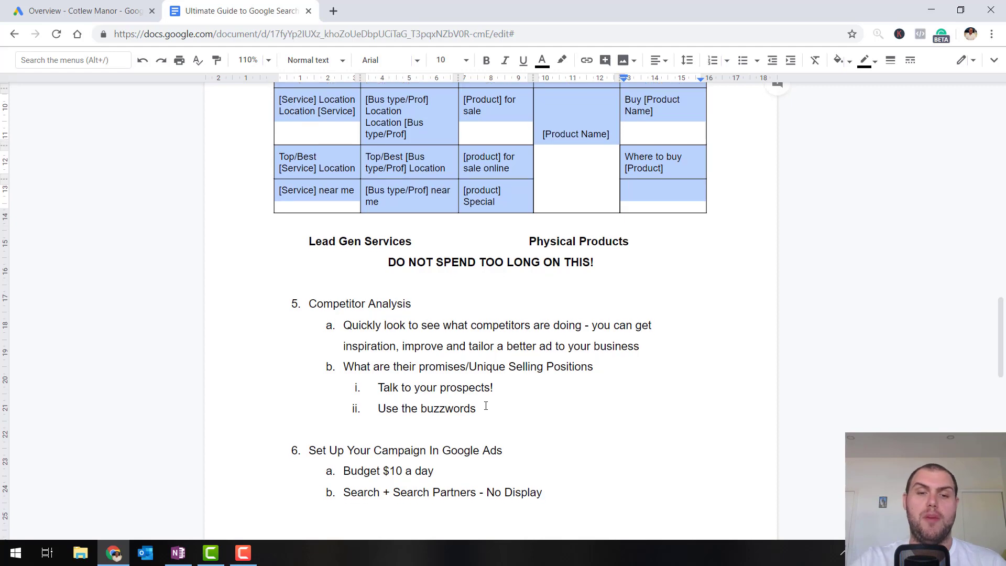
scroll(486, 406, down, 3)
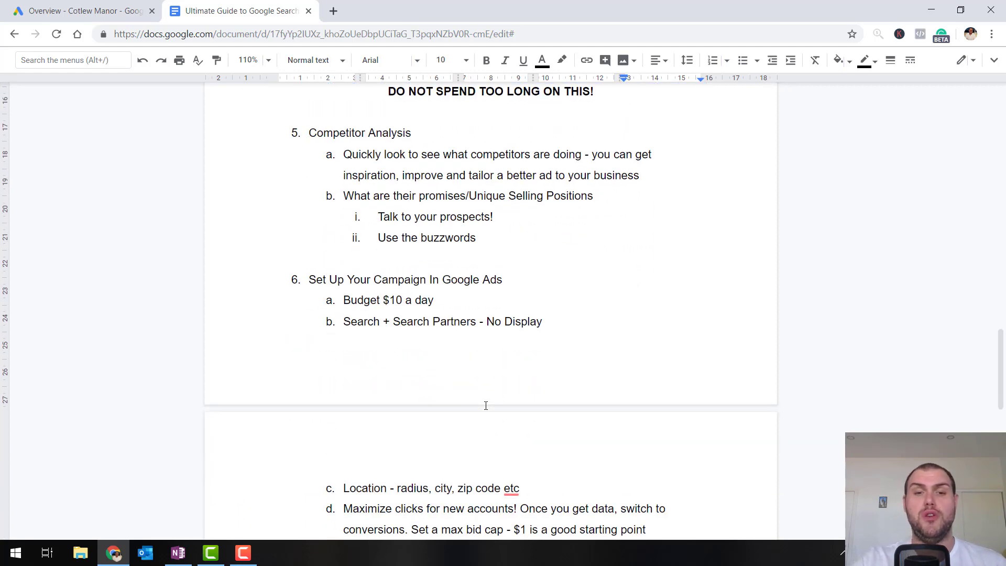
scroll(486, 406, down, 2)
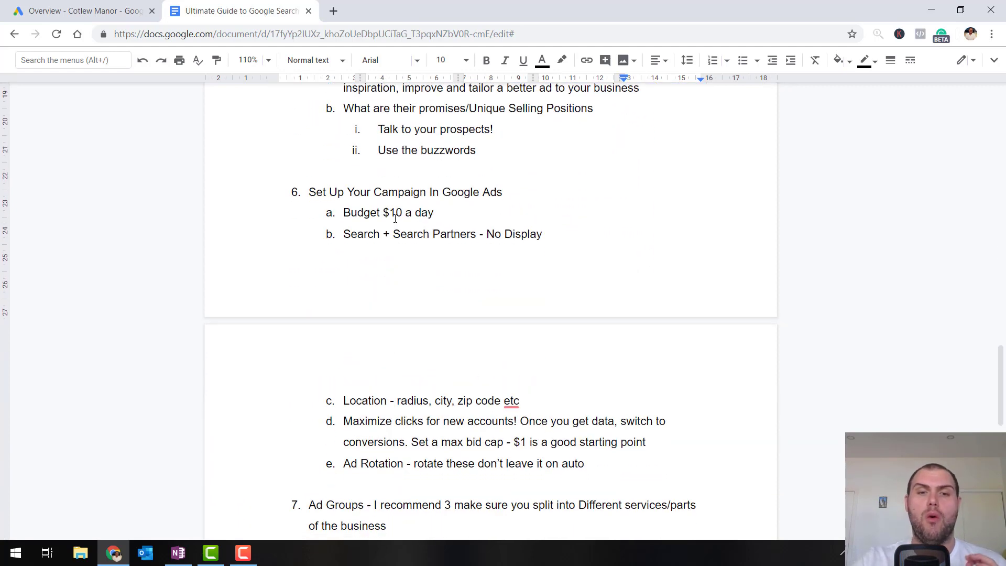
scroll(483, 398, down, 3)
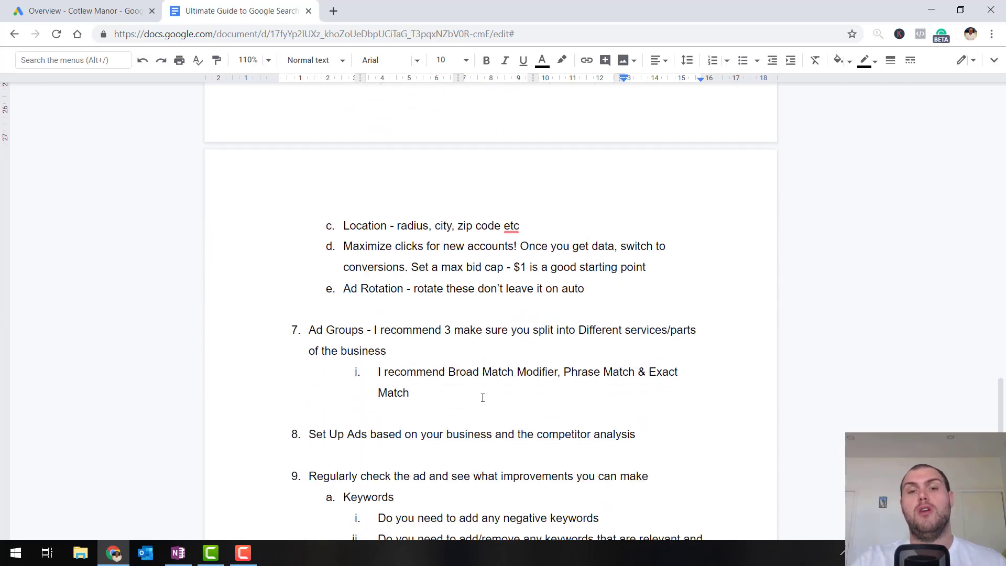
scroll(483, 398, down, 3)
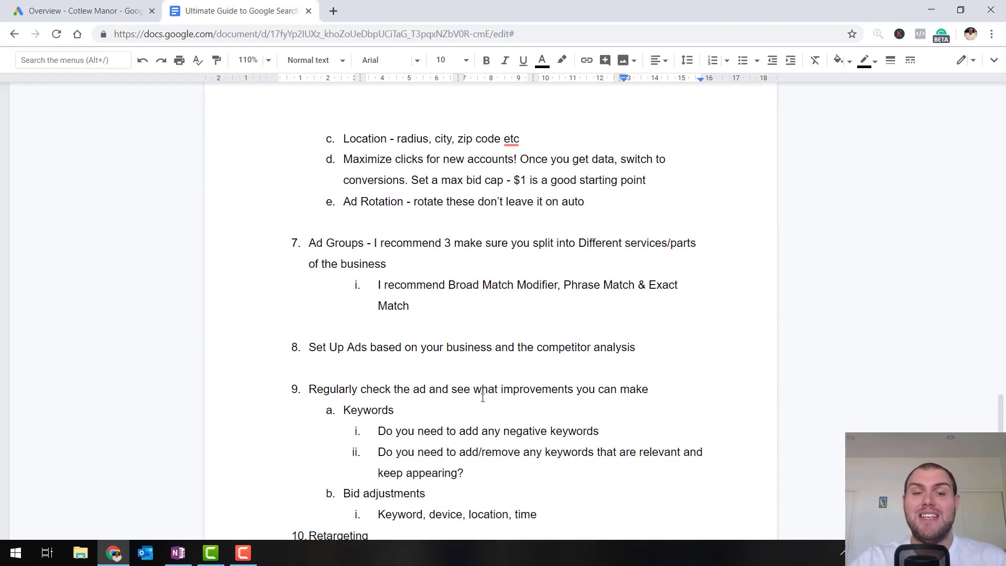